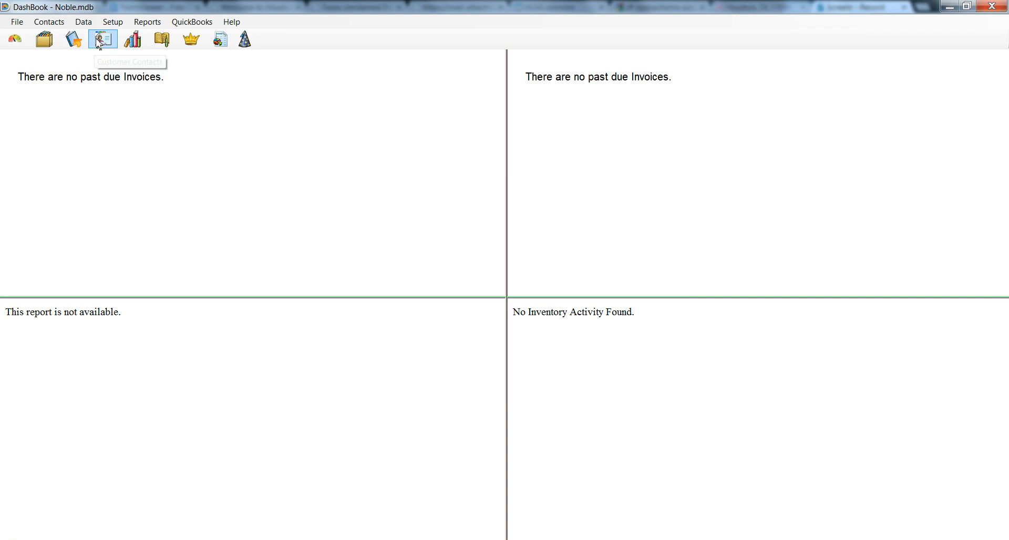
# Create a customer contact named LSI and save it
pyautogui.click(97, 45)
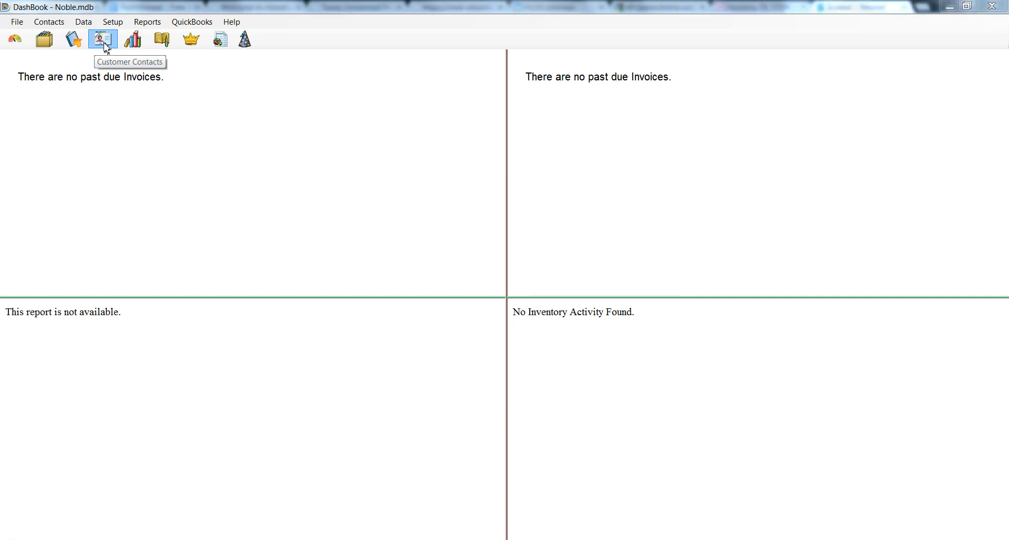
pyautogui.click(157, 45)
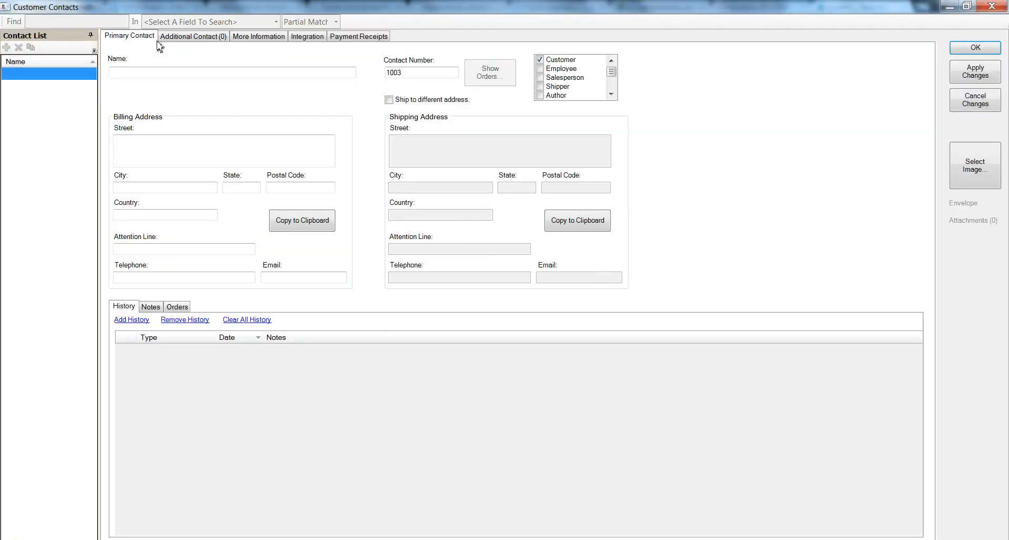
pyautogui.click(156, 71)
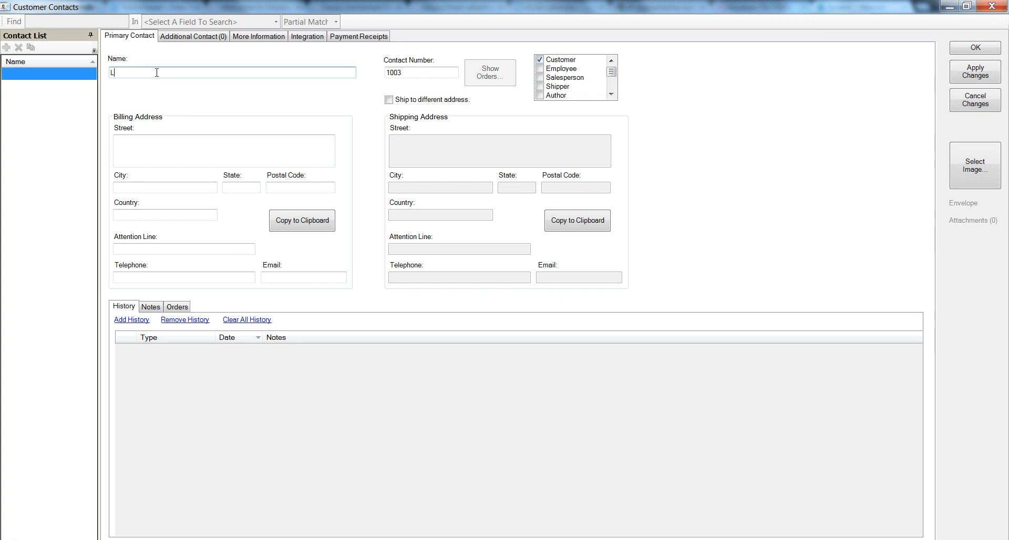
pyautogui.click(975, 48)
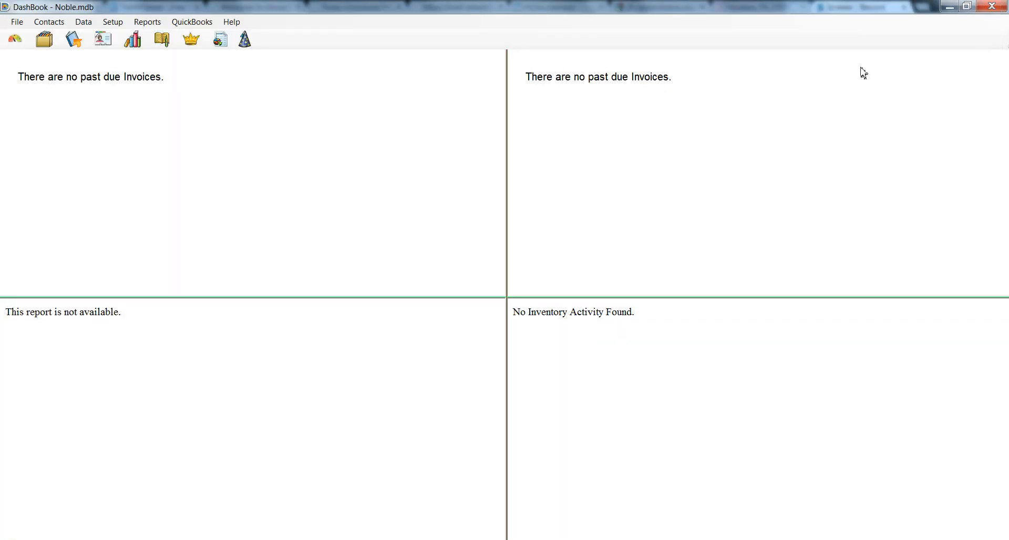
# Start a Lightning Source Net Sales after Print sales report import using LSI for Noble.tsv from Dropbox's Sample Data folder
pyautogui.click(21, 24)
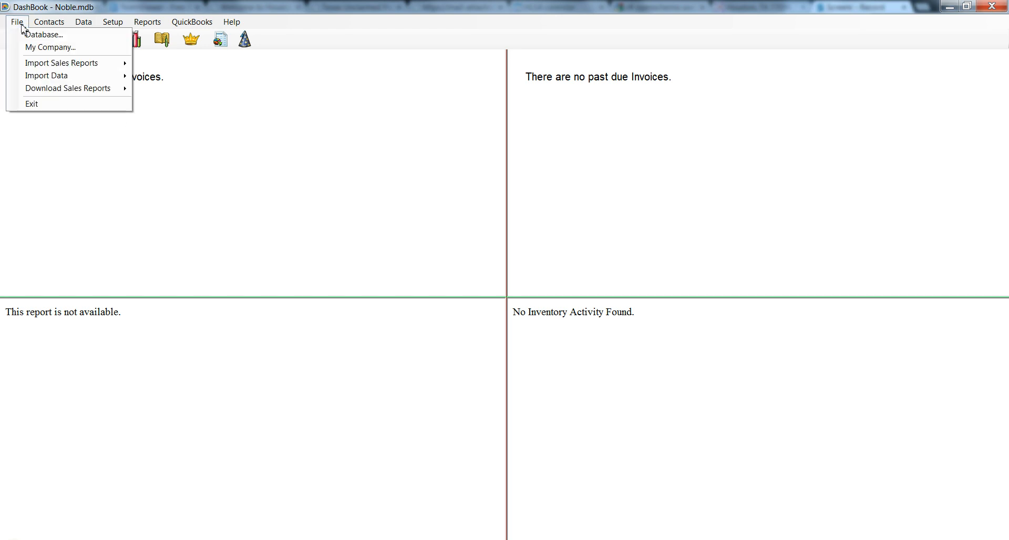
pyautogui.moveTo(34, 63)
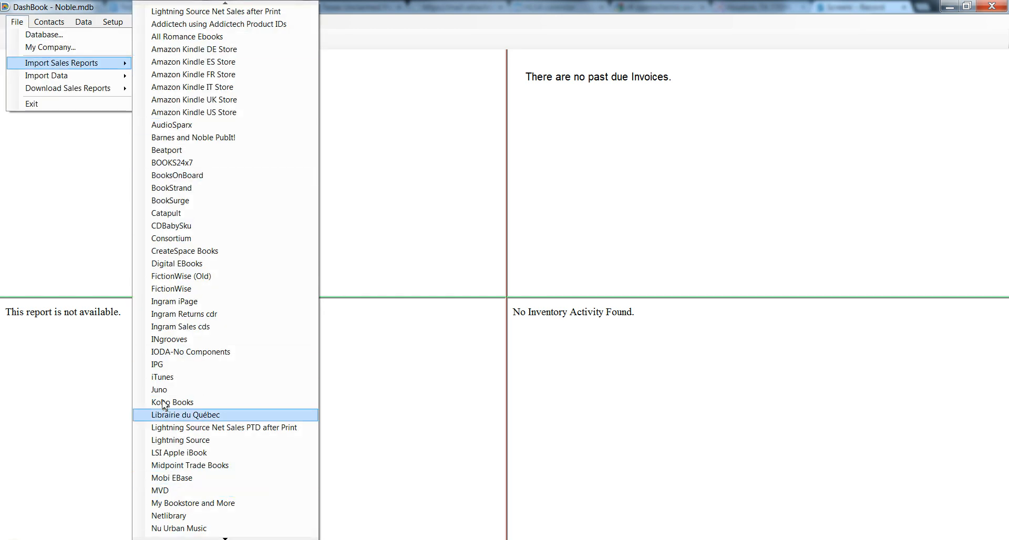
pyautogui.click(195, 11)
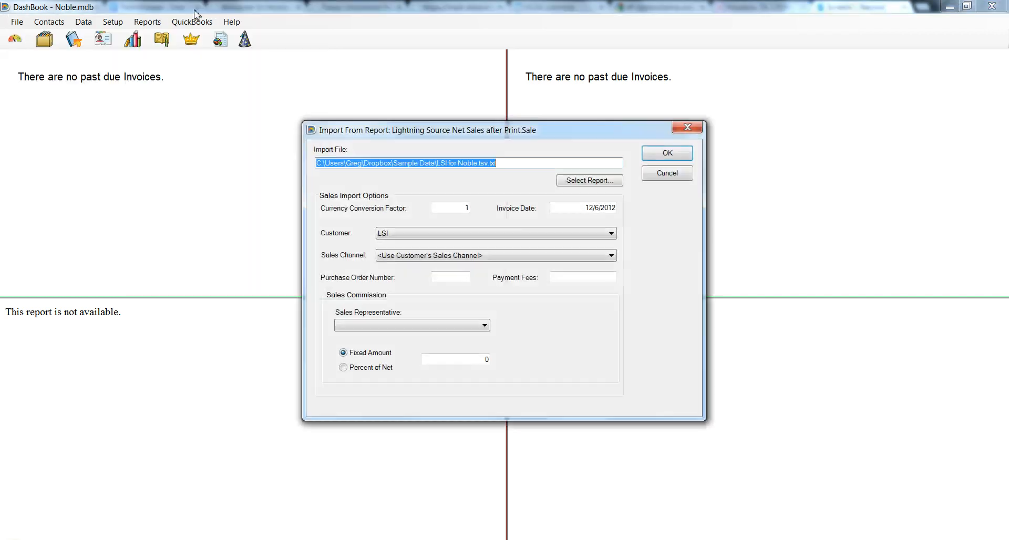
pyautogui.click(605, 185)
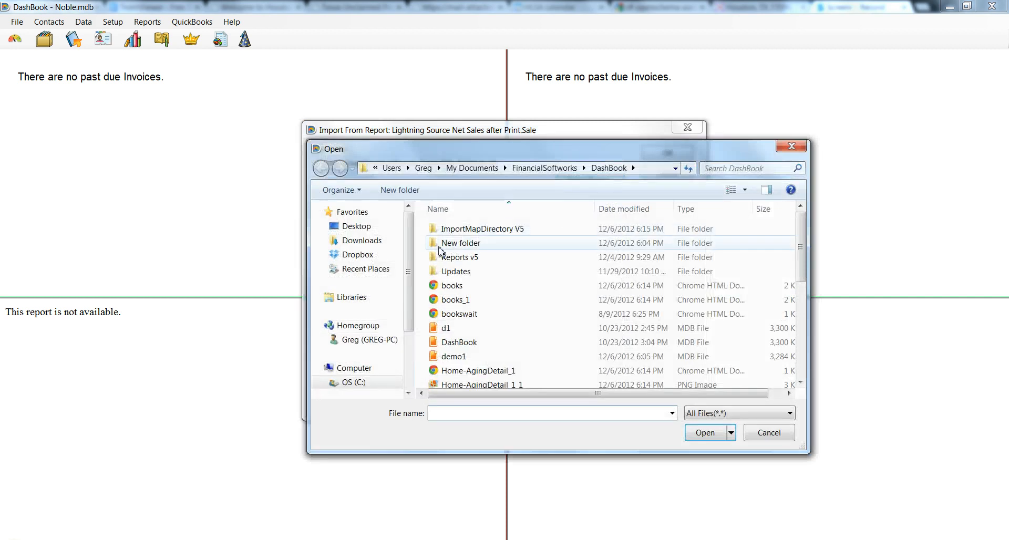
pyautogui.click(380, 258)
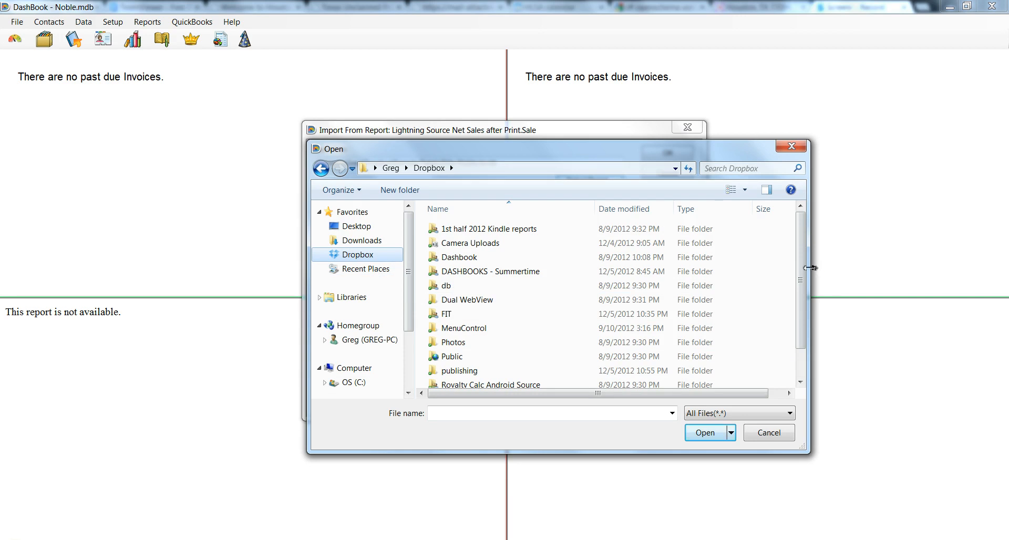
pyautogui.moveTo(800, 278); pyautogui.dragTo(801, 305)
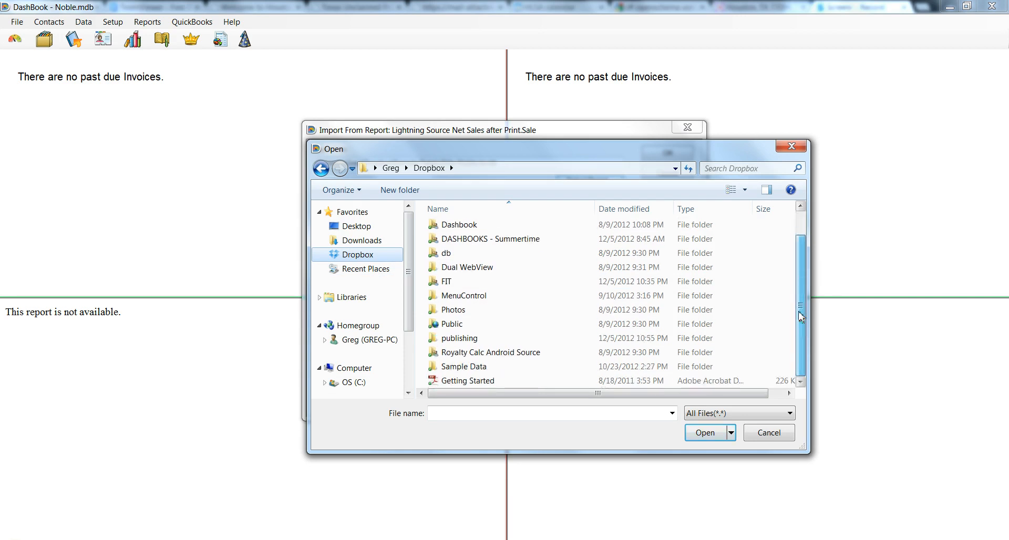
pyautogui.doubleClick(465, 368)
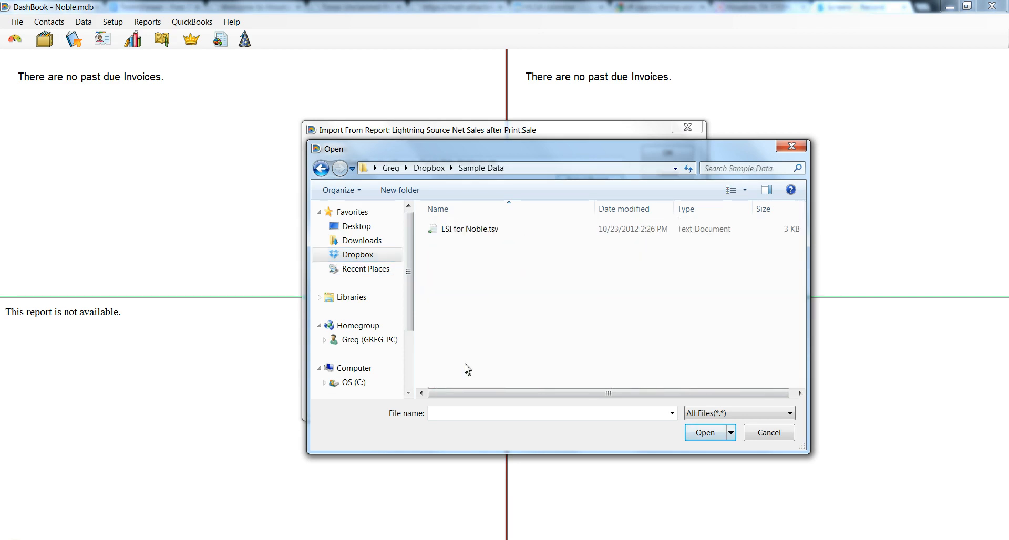
pyautogui.doubleClick(465, 229)
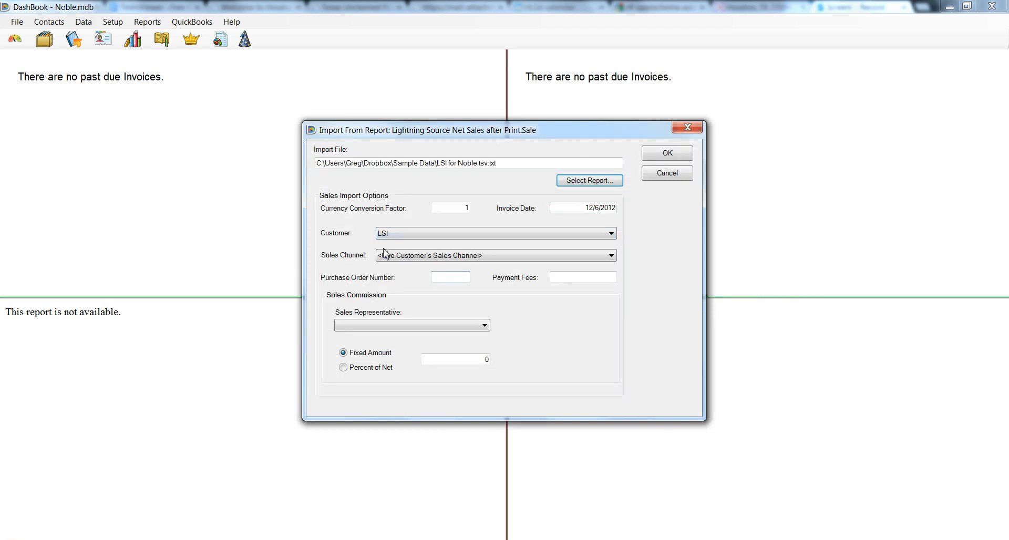
# Import the sales report for customer LSI with the invoice date set to 11/30/2012
pyautogui.click(399, 234)
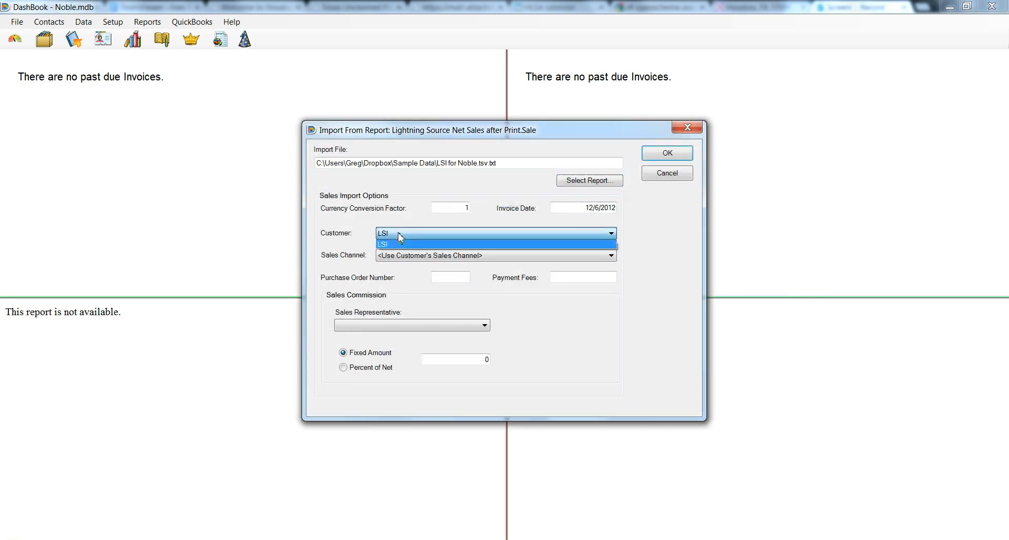
pyautogui.click(399, 232)
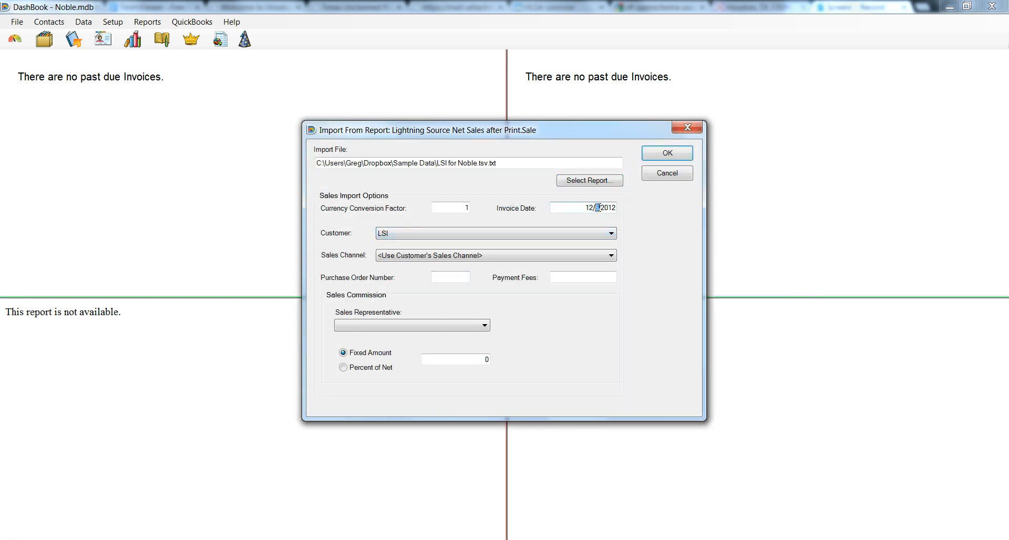
pyautogui.moveTo(598, 208); pyautogui.dragTo(530, 212)
pyautogui.click(657, 154)
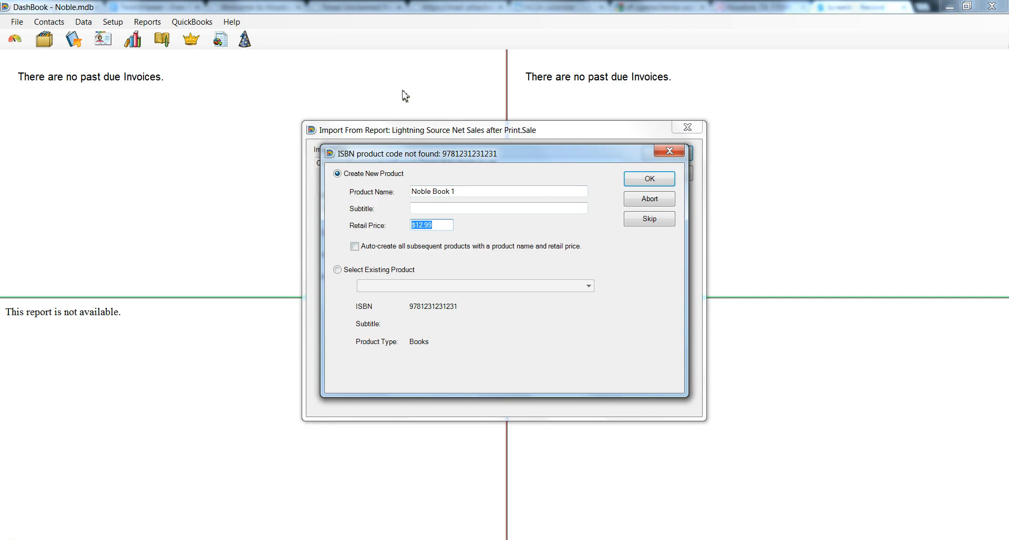
# Create Noble Book 1 as a new product, auto-create all subsequent products from the report, and accept the new products list
pyautogui.click(355, 247)
pyautogui.click(650, 179)
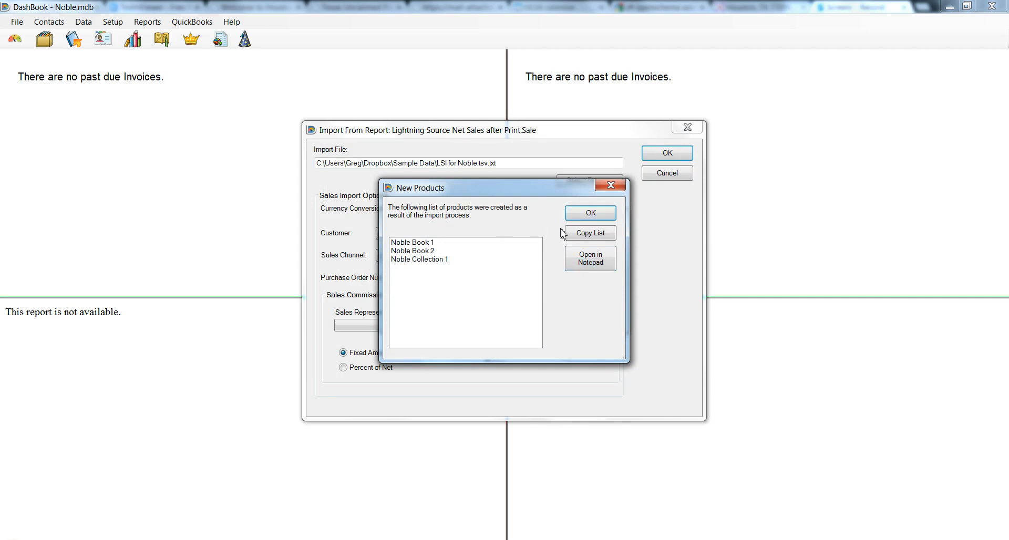
pyautogui.click(589, 212)
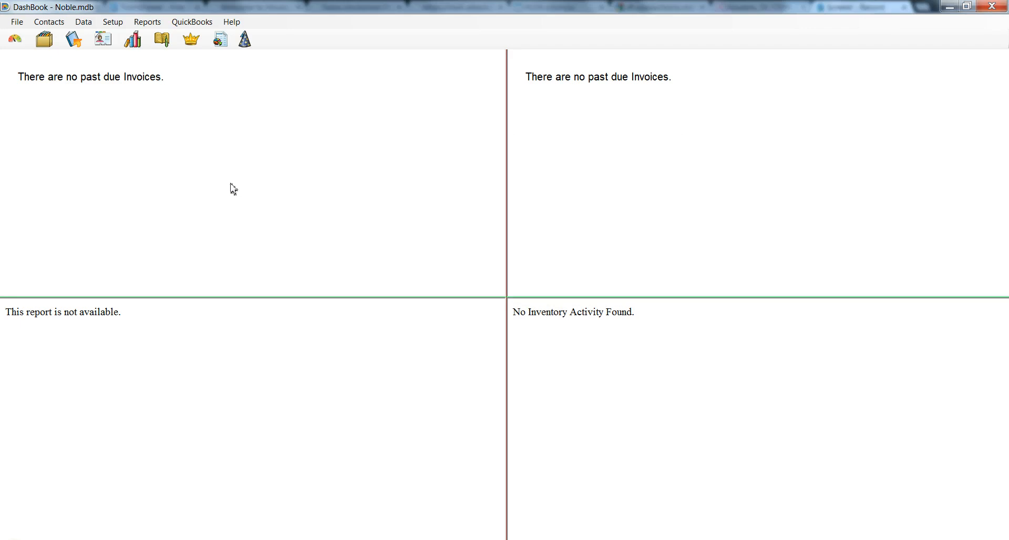
# Check the royalties assigned to the imported product Noble Book 1, then close the product records
pyautogui.click(133, 40)
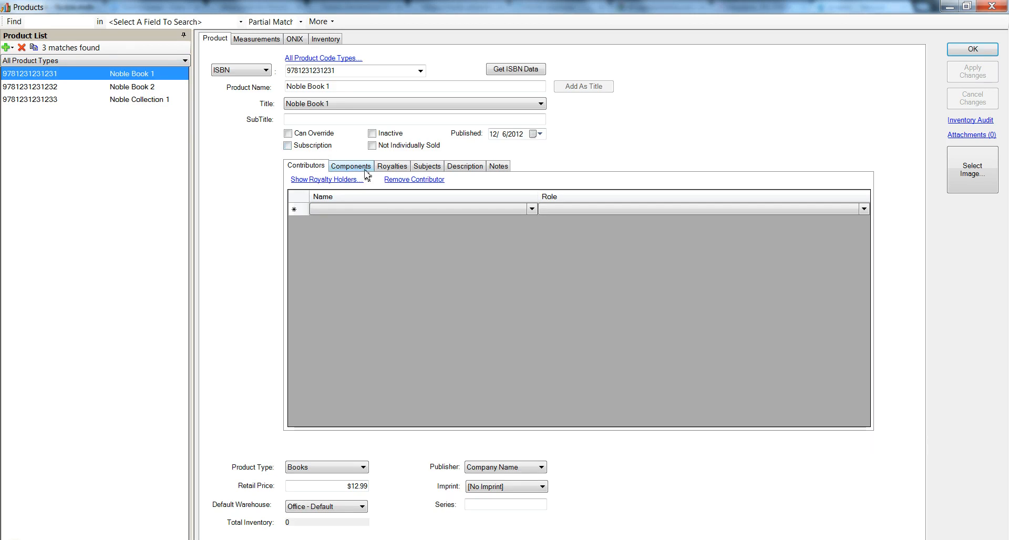
pyautogui.click(391, 166)
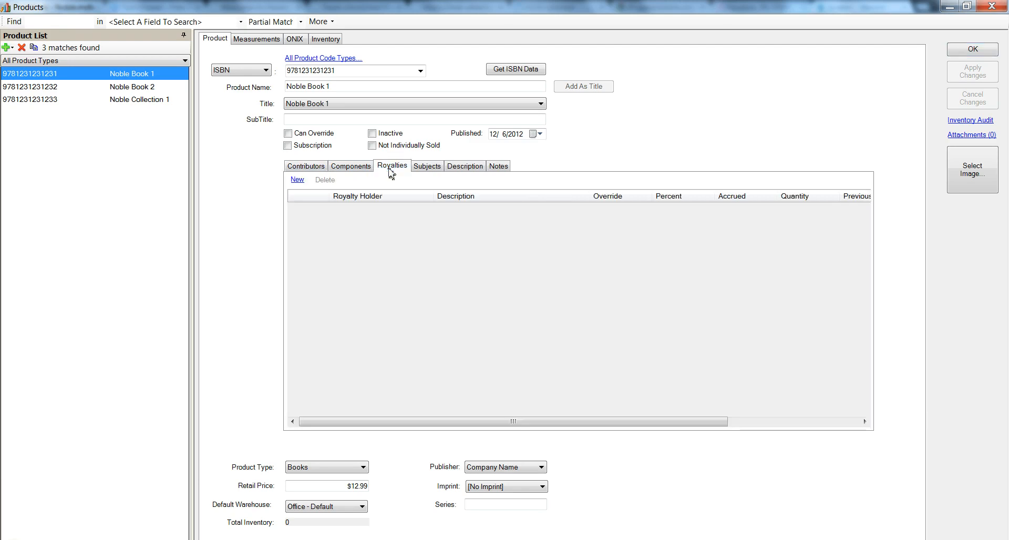
pyautogui.click(990, 7)
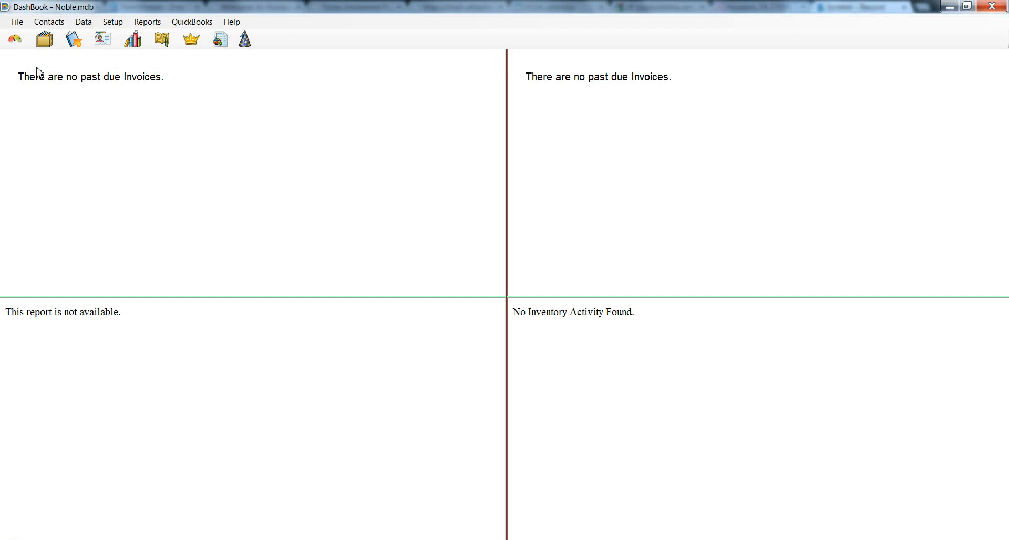
# Review the imported LSI order among the open orders and close the order records
pyautogui.click(45, 40)
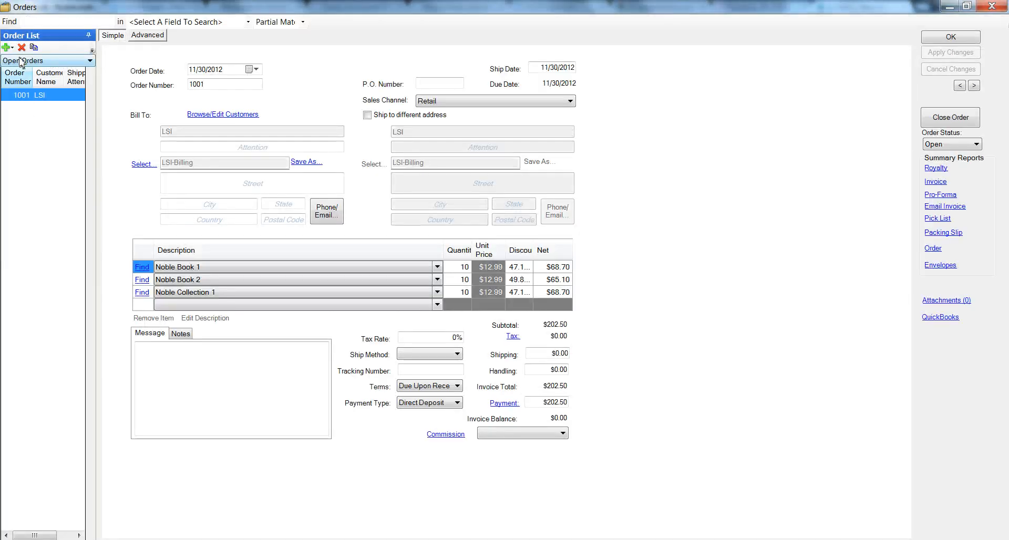
pyautogui.click(27, 62)
pyautogui.click(29, 70)
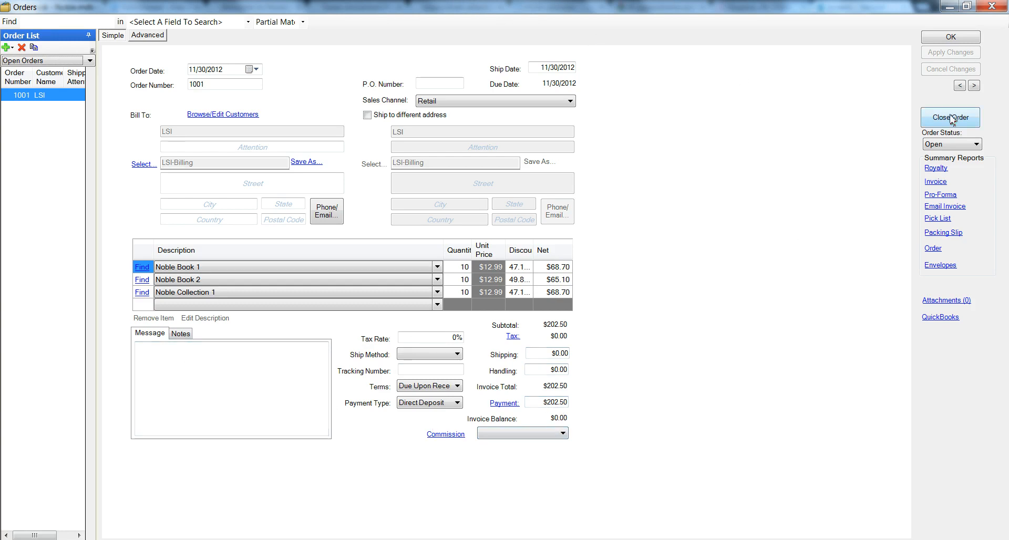
pyautogui.click(992, 8)
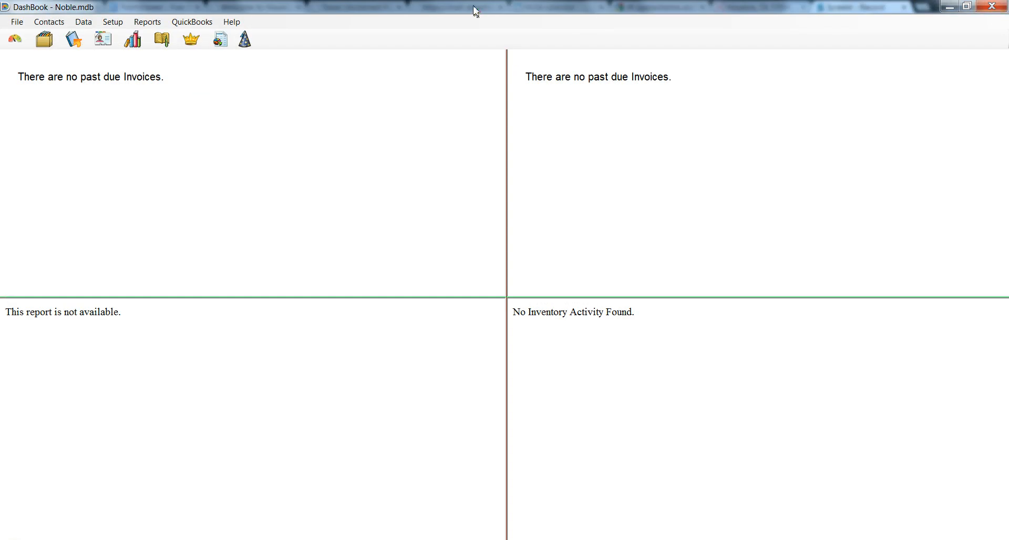
# Create a global royalty arrangement described as 40% Net with a simple percentage of 40% of net, and apply it
pyautogui.click(192, 39)
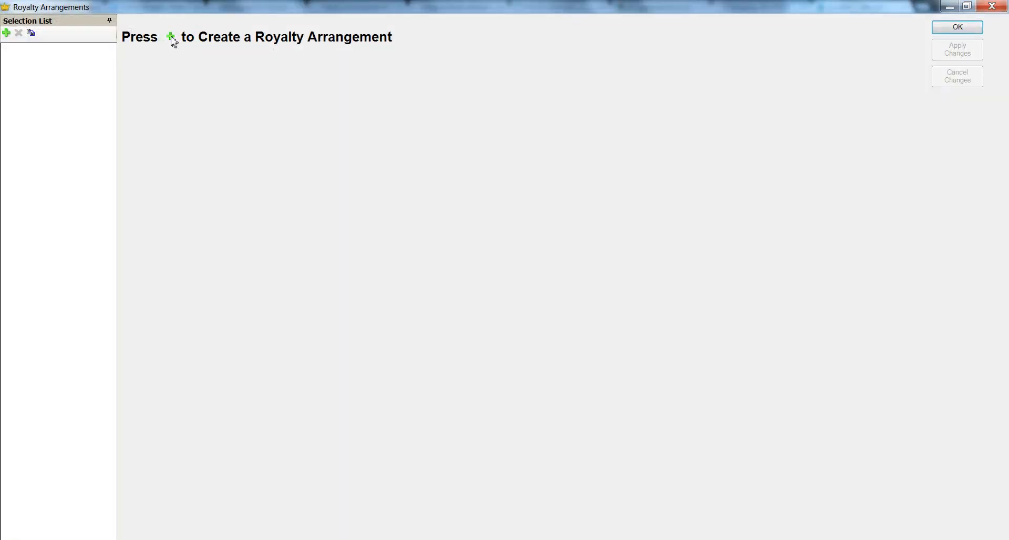
pyautogui.click(172, 39)
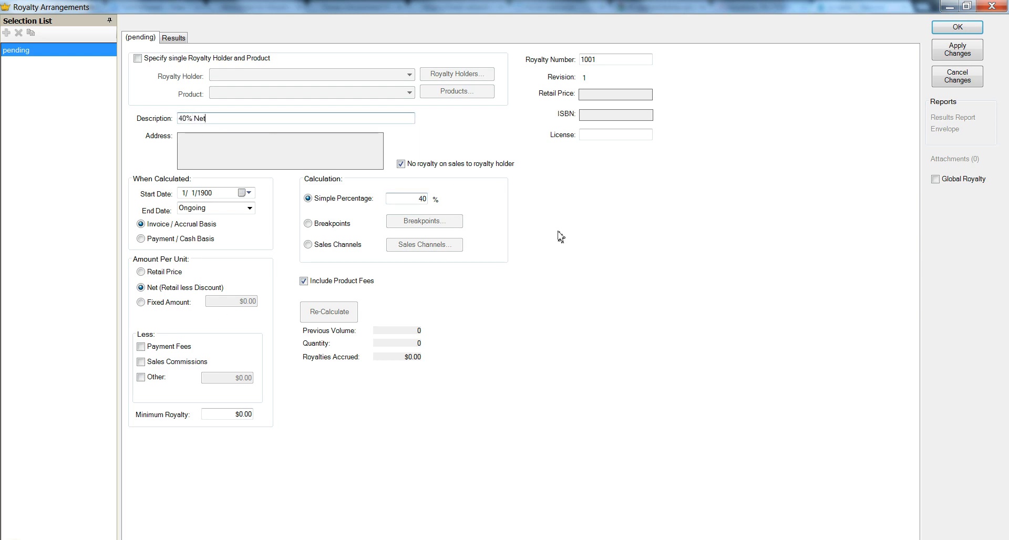
pyautogui.click(935, 180)
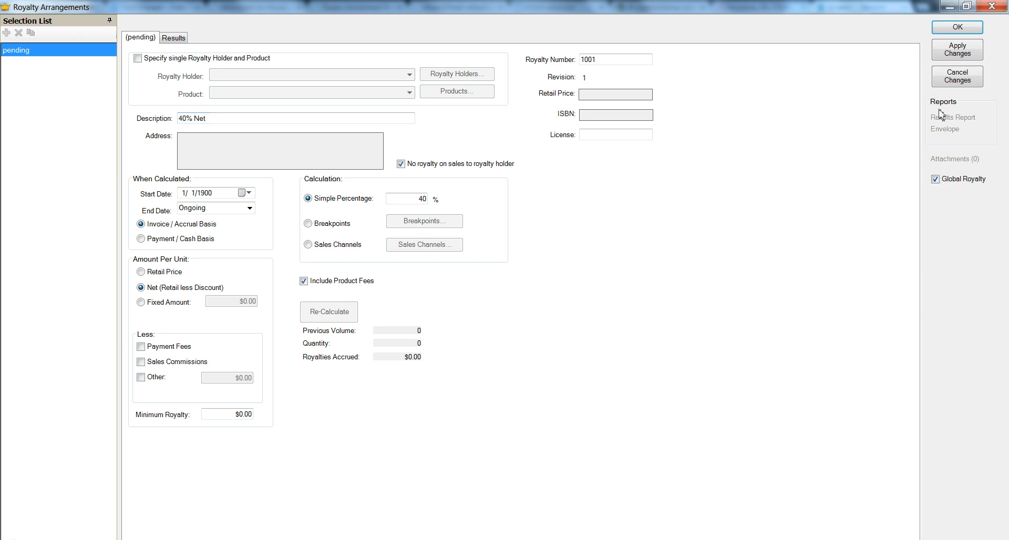
pyautogui.click(954, 53)
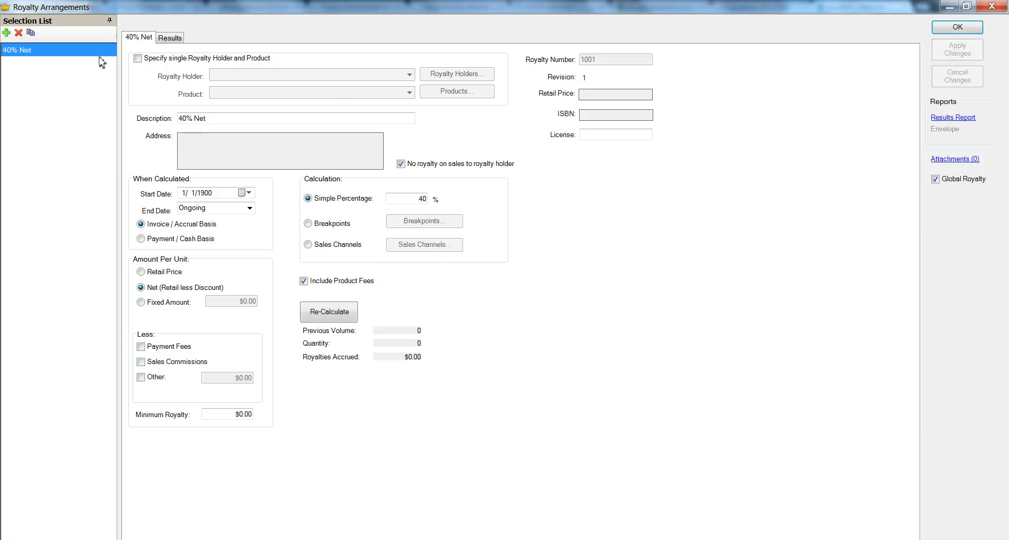
# Add a non-global royalty arrangement described as 20% Net with a simple percentage of 20%, and save it
pyautogui.click(6, 32)
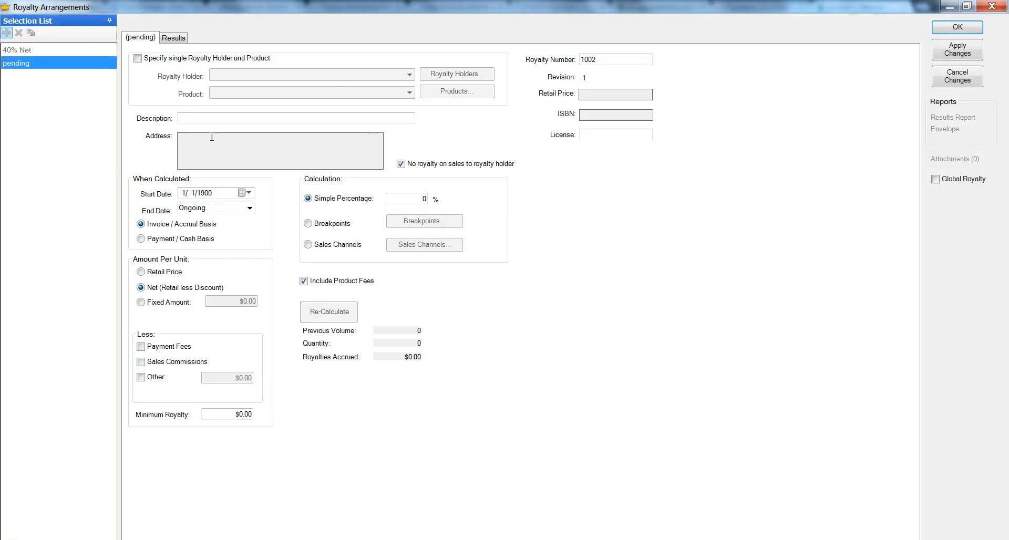
pyautogui.click(213, 118)
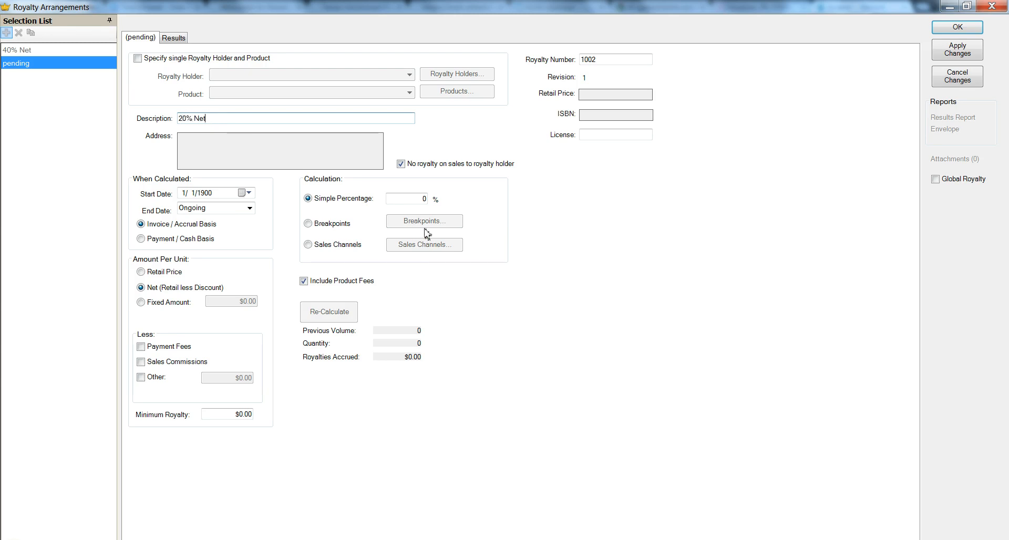
pyautogui.click(420, 199)
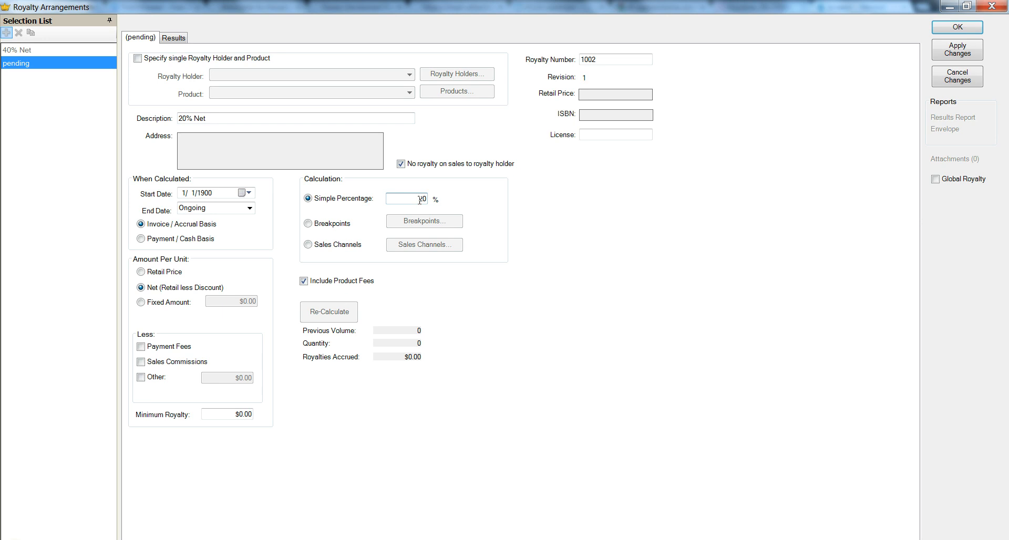
pyautogui.click(212, 120)
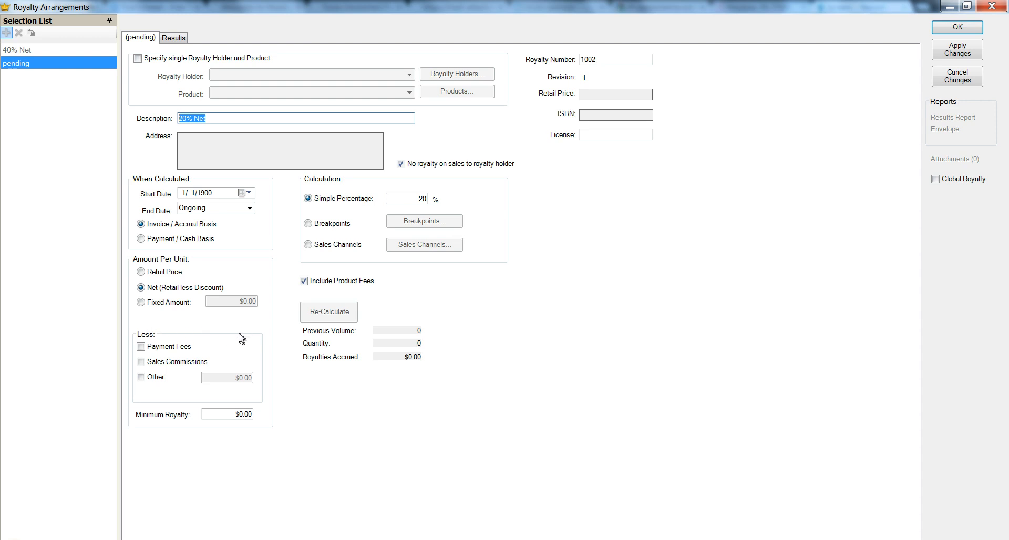
pyautogui.click(966, 29)
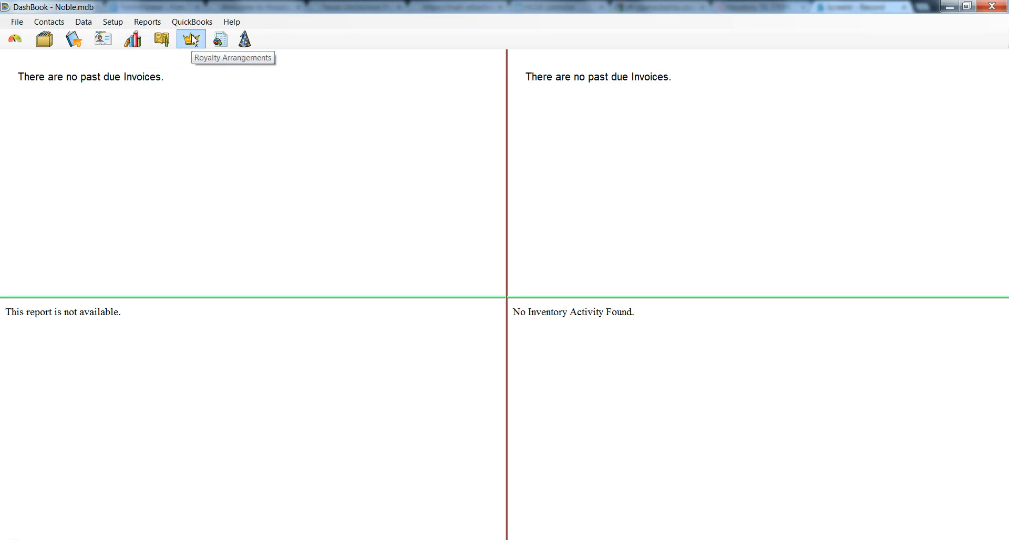
# Add a royalty holder contact named Author1 with the Author type and apply it
pyautogui.click(160, 40)
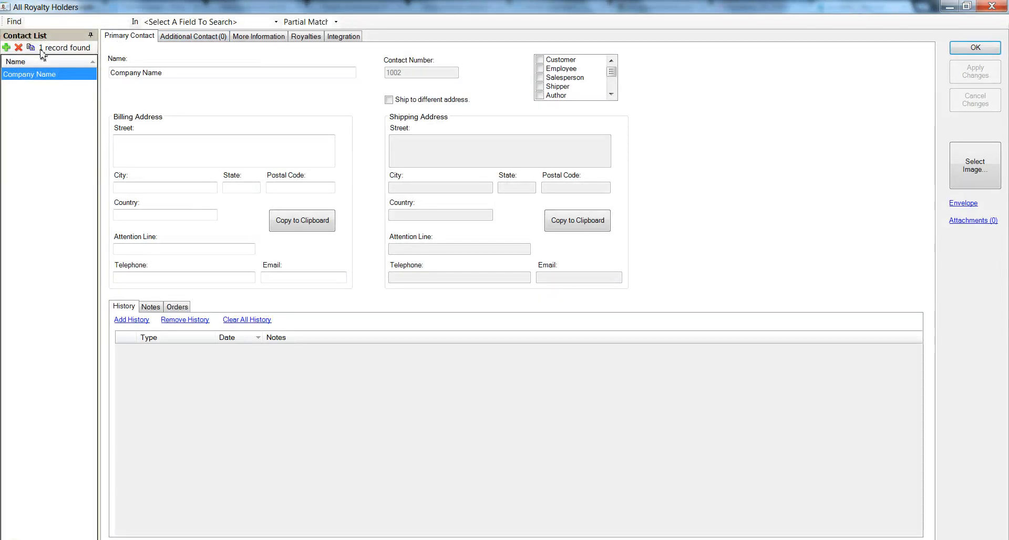
pyautogui.click(7, 48)
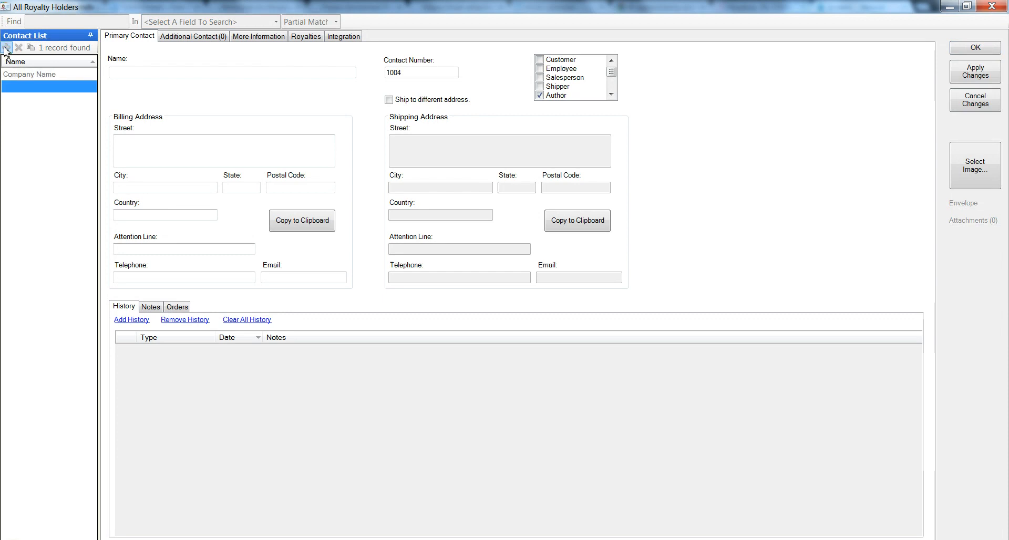
pyautogui.click(120, 69)
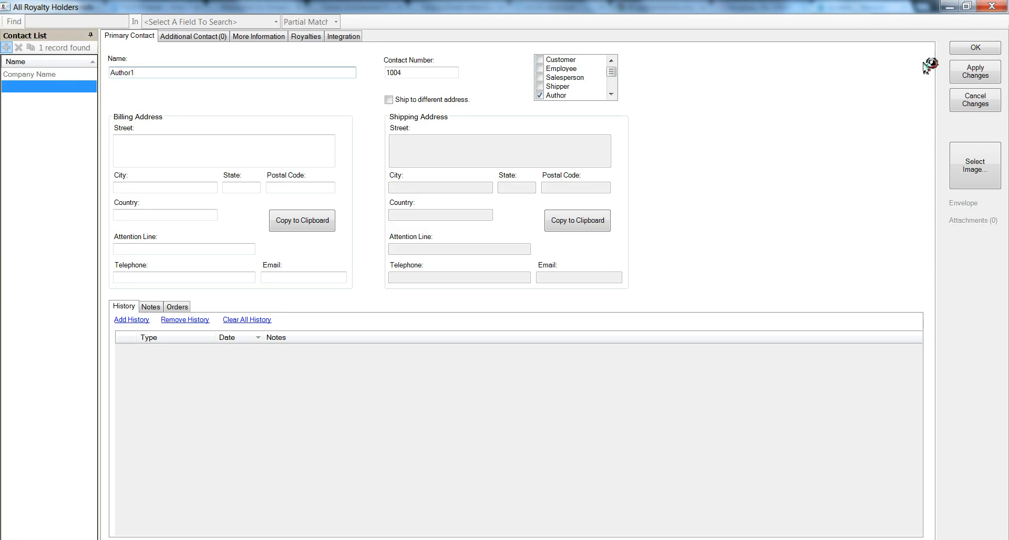
pyautogui.click(970, 73)
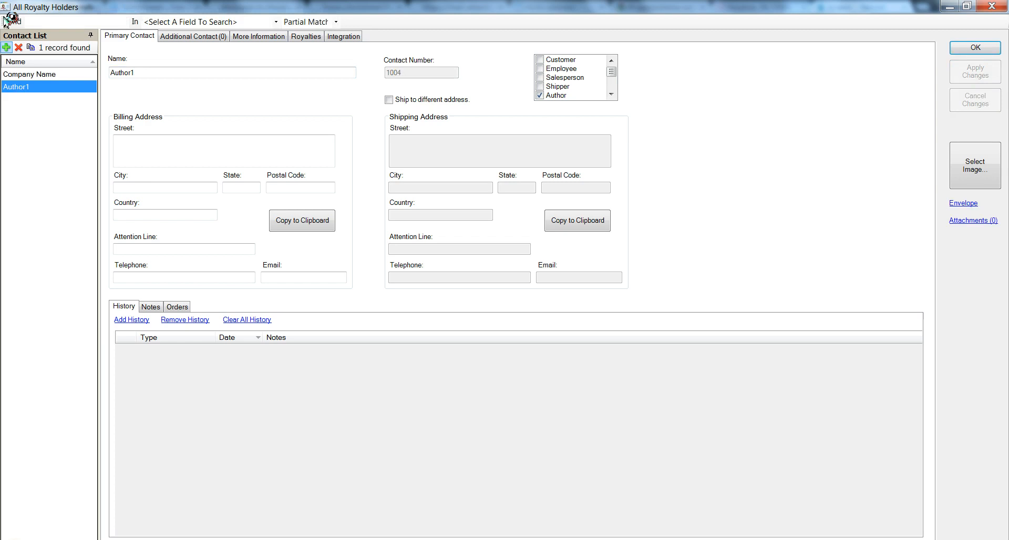
# Add a second author royalty holder named Author2, save it and close the royalty holder records
pyautogui.click(8, 48)
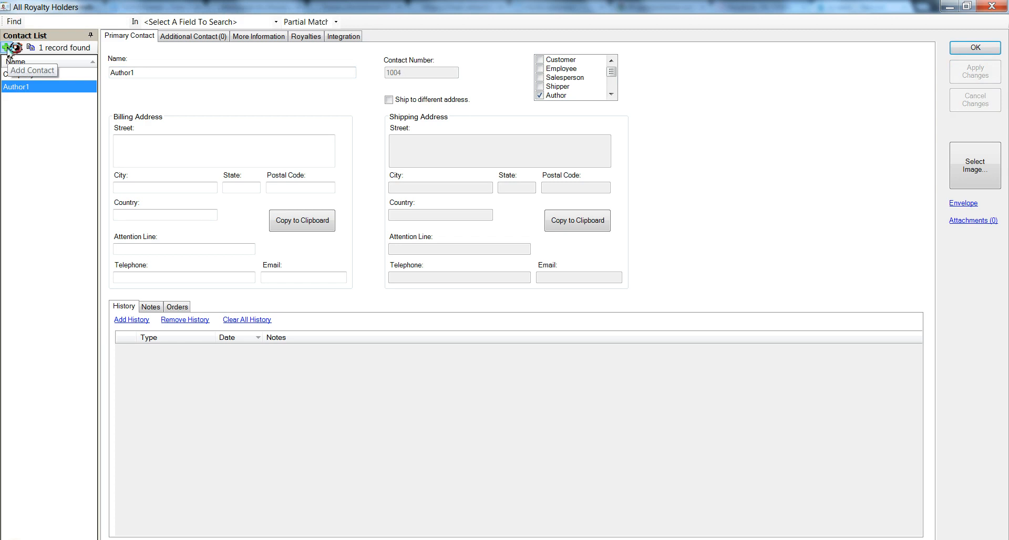
pyautogui.click(147, 74)
pyautogui.click(147, 74)
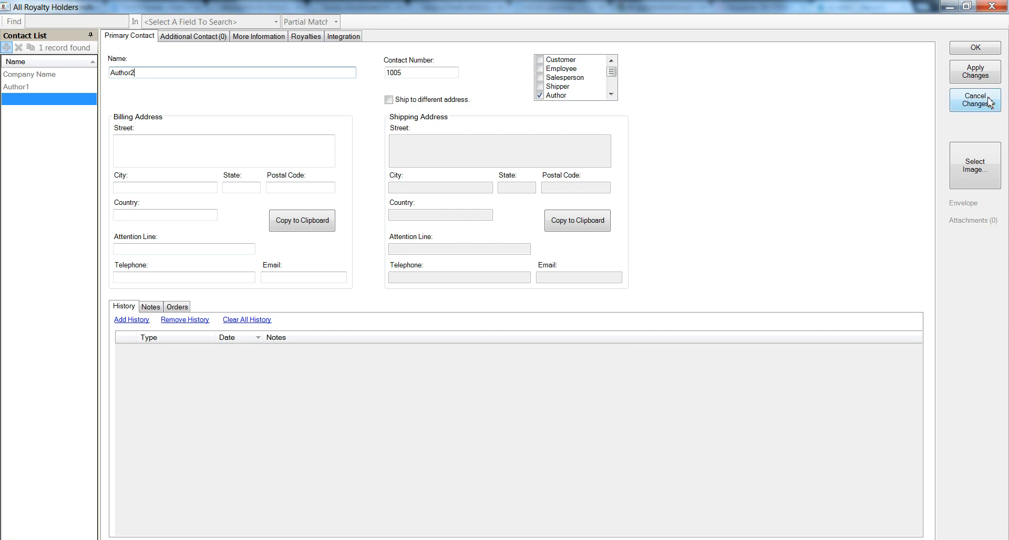
pyautogui.click(977, 49)
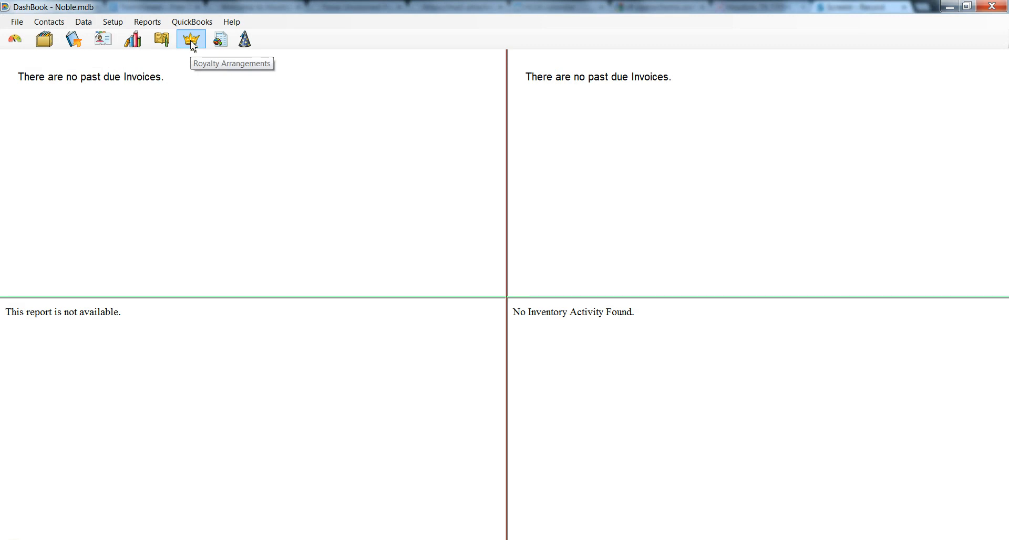
# In the product records, add Author1 as a contributor to Noble Book 1, check its royalties and apply the changes
pyautogui.click(137, 45)
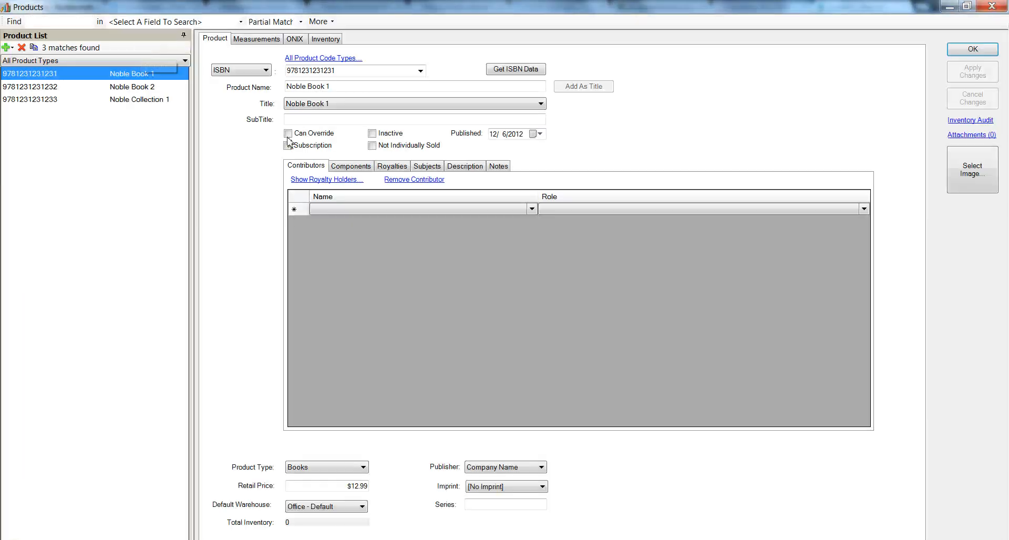
pyautogui.click(343, 181)
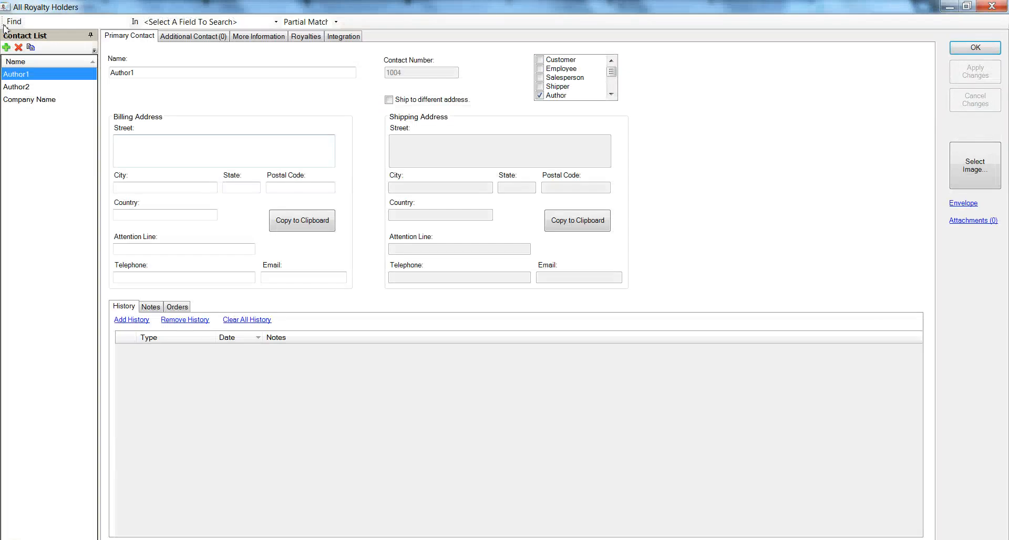
pyautogui.click(993, 7)
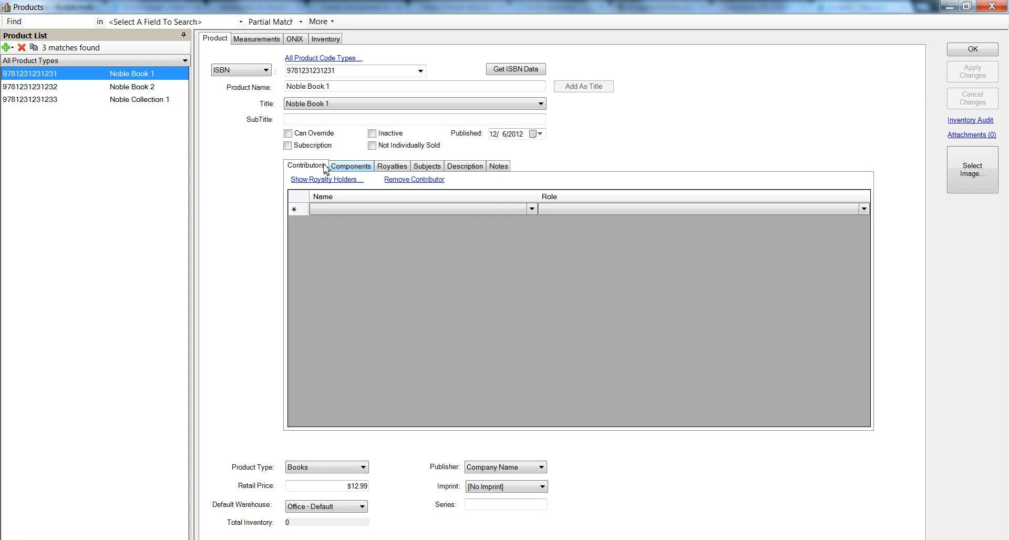
pyautogui.click(396, 167)
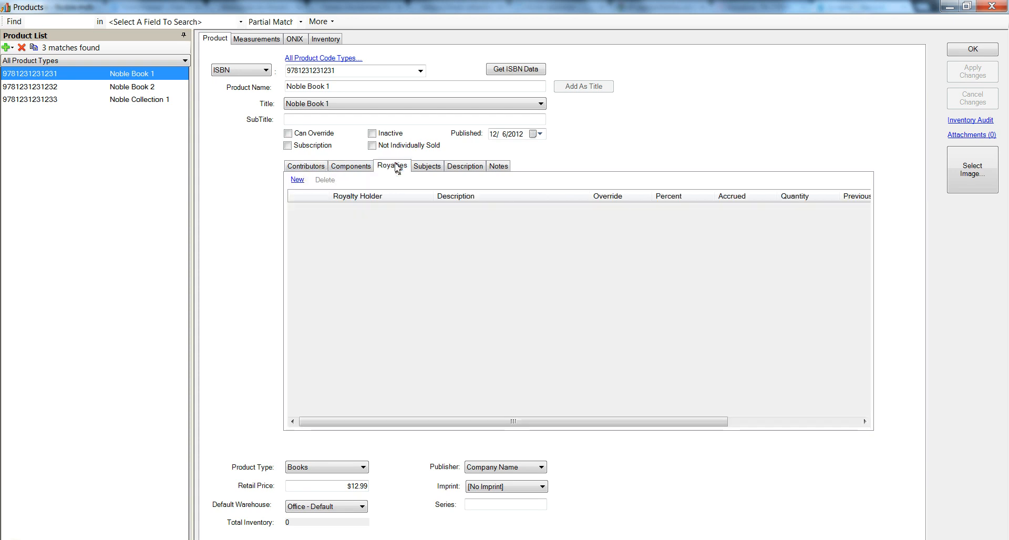
pyautogui.click(316, 167)
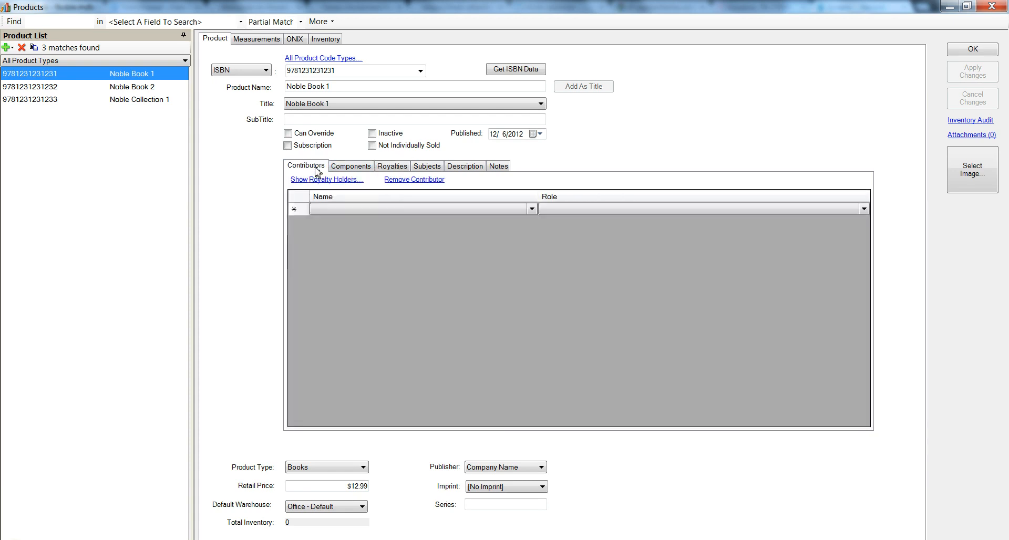
pyautogui.click(532, 210)
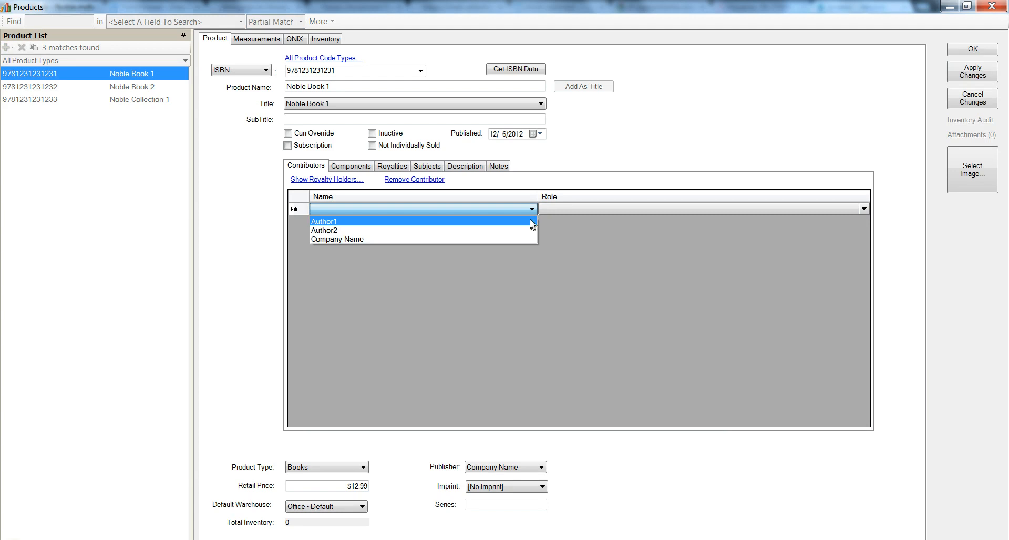
pyautogui.click(530, 220)
pyautogui.click(400, 167)
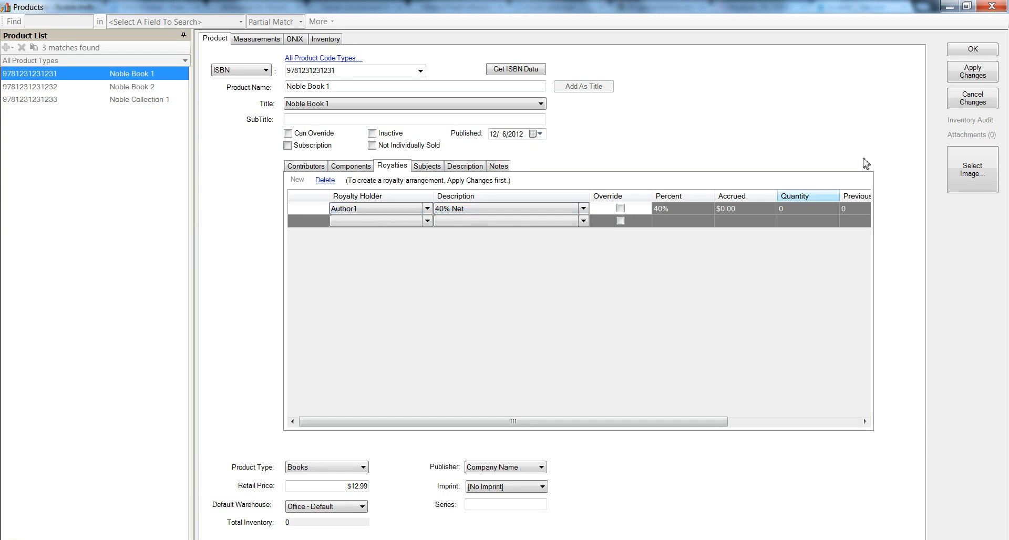
pyautogui.click(980, 75)
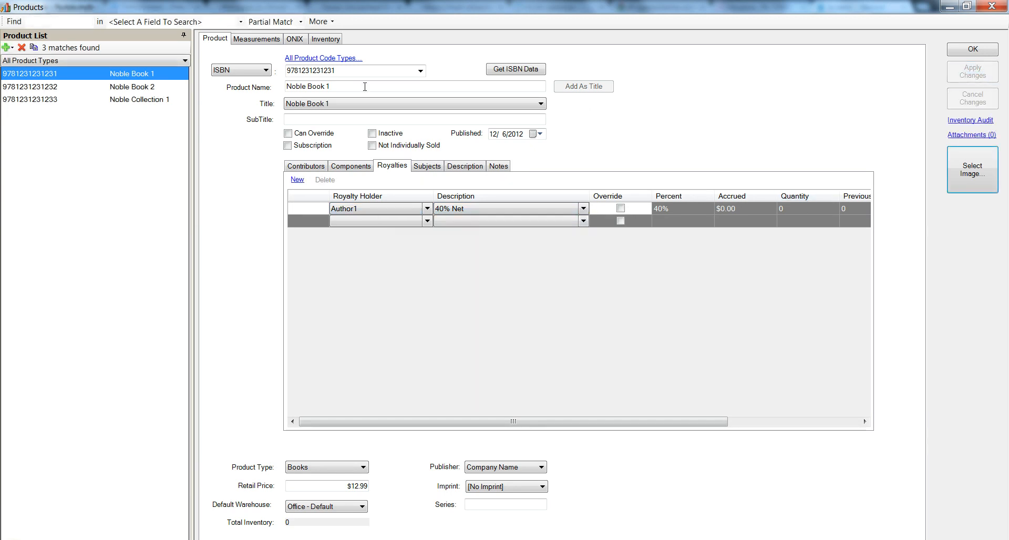
# Add Author2 as a contributor to Noble Book 2, check its royalties and apply the changes
pyautogui.click(156, 88)
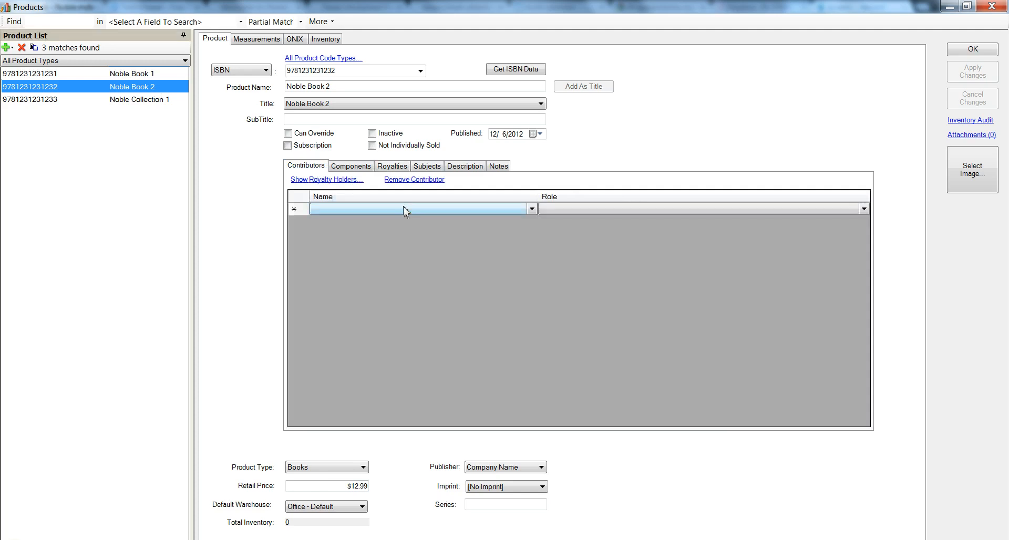
pyautogui.click(406, 211)
pyautogui.click(405, 212)
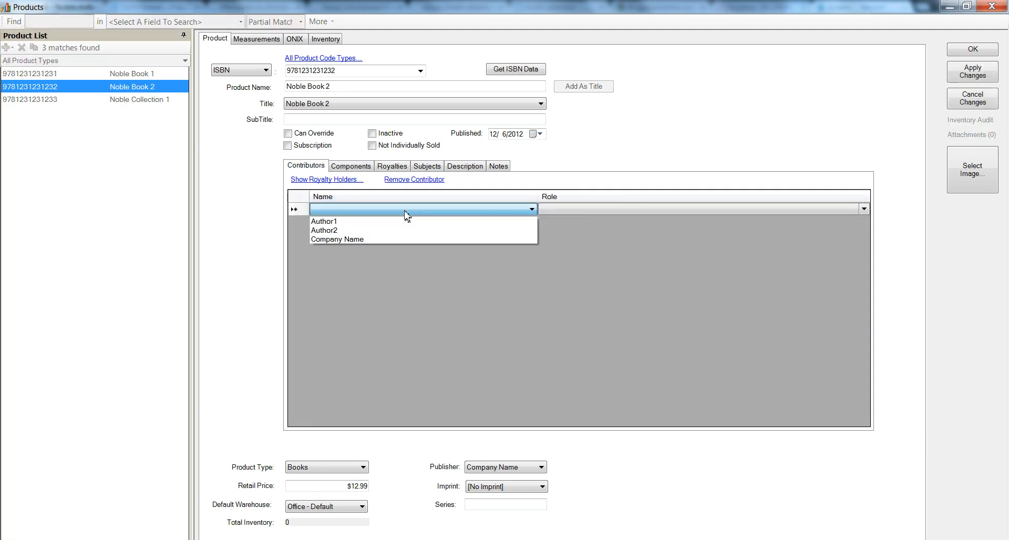
pyautogui.click(404, 229)
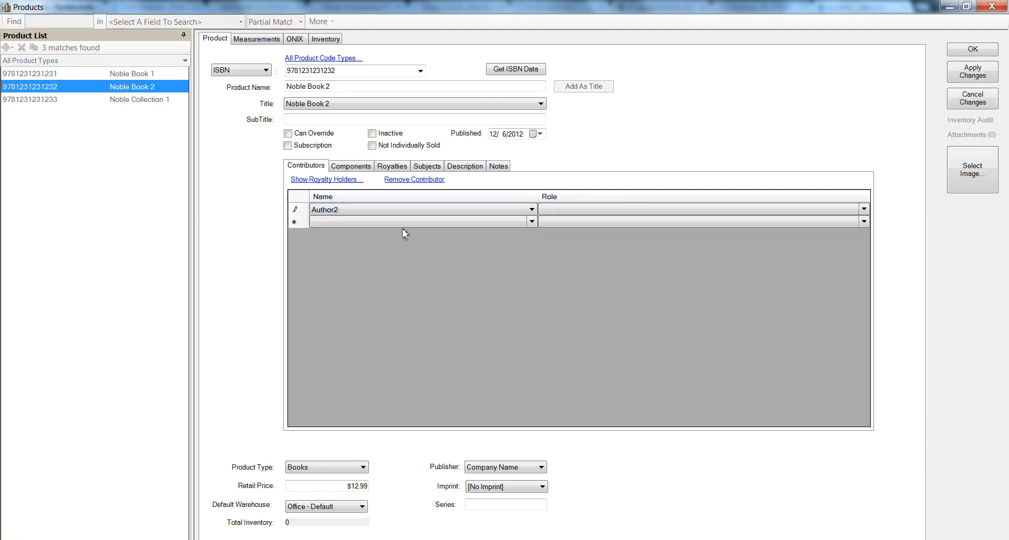
pyautogui.click(398, 169)
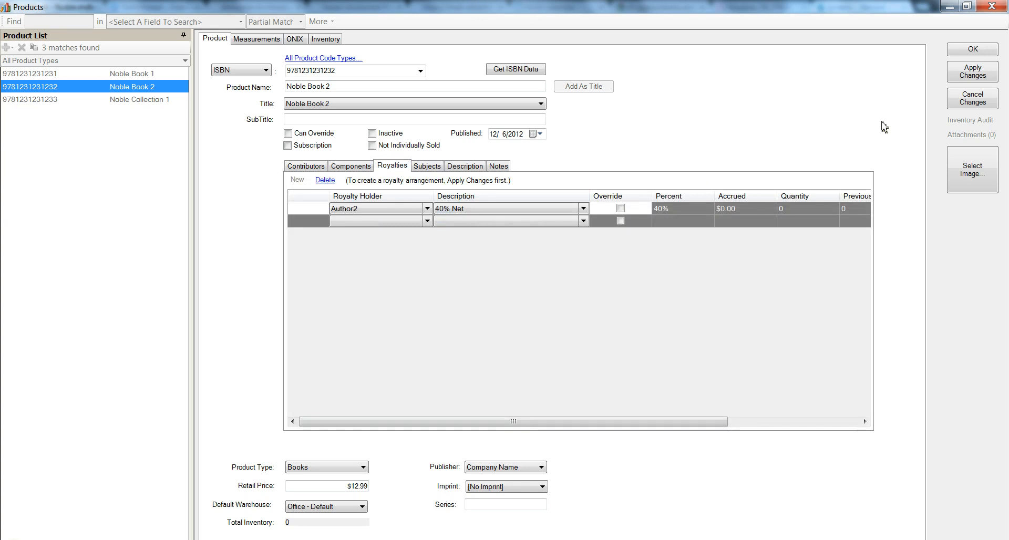
pyautogui.click(968, 78)
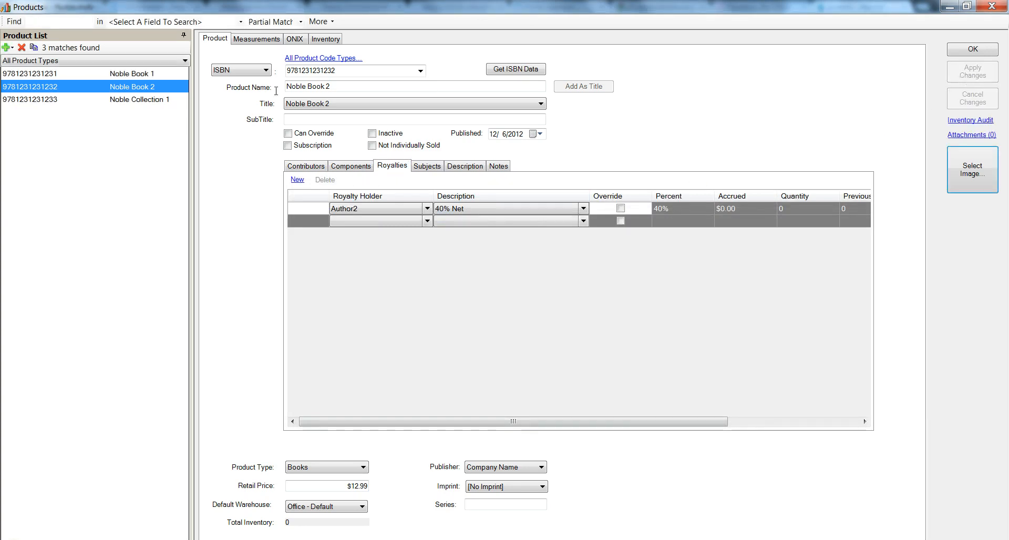
# Add both Author1 and Author2 as contributors to Noble Collection 1
pyautogui.click(119, 102)
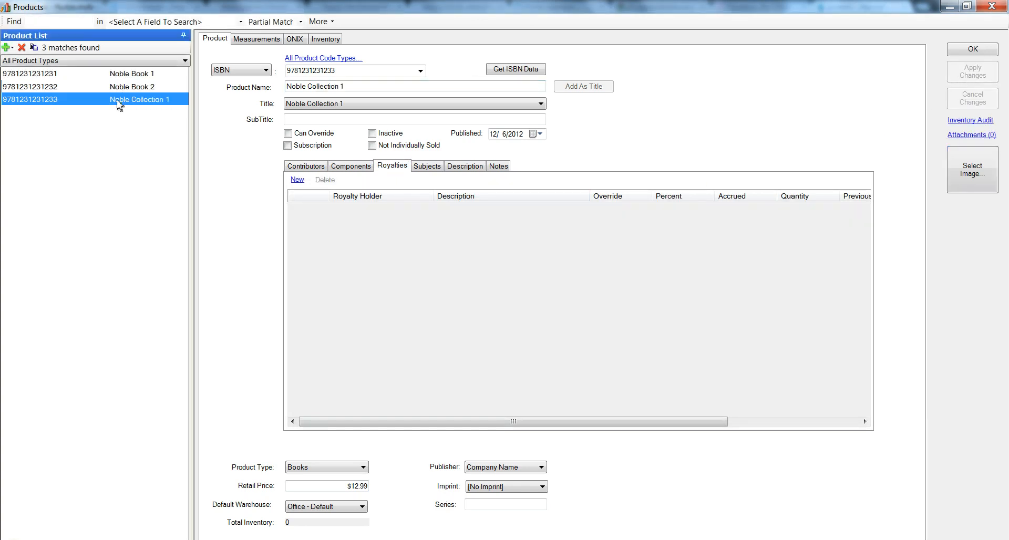
pyautogui.click(322, 169)
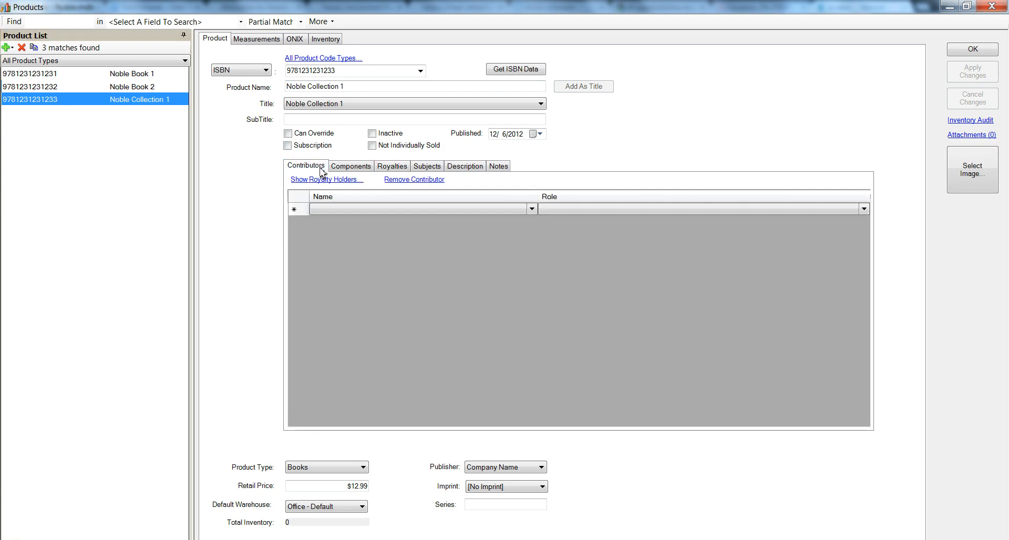
pyautogui.click(532, 210)
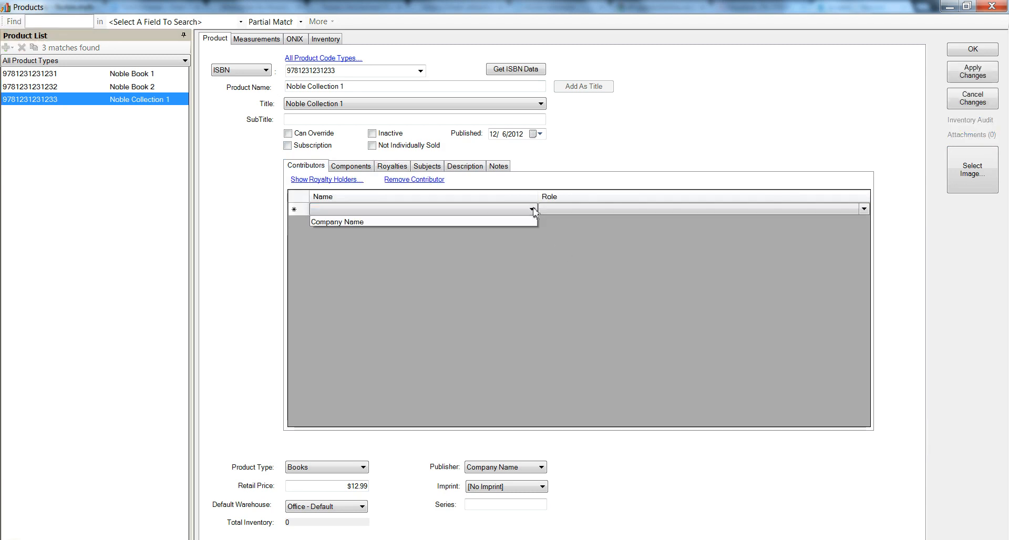
pyautogui.click(532, 221)
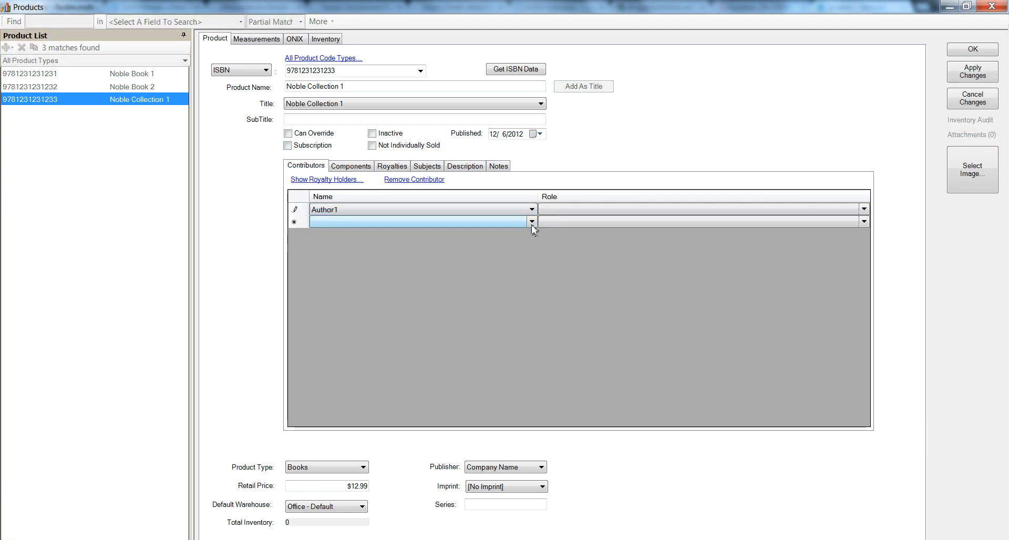
pyautogui.click(533, 221)
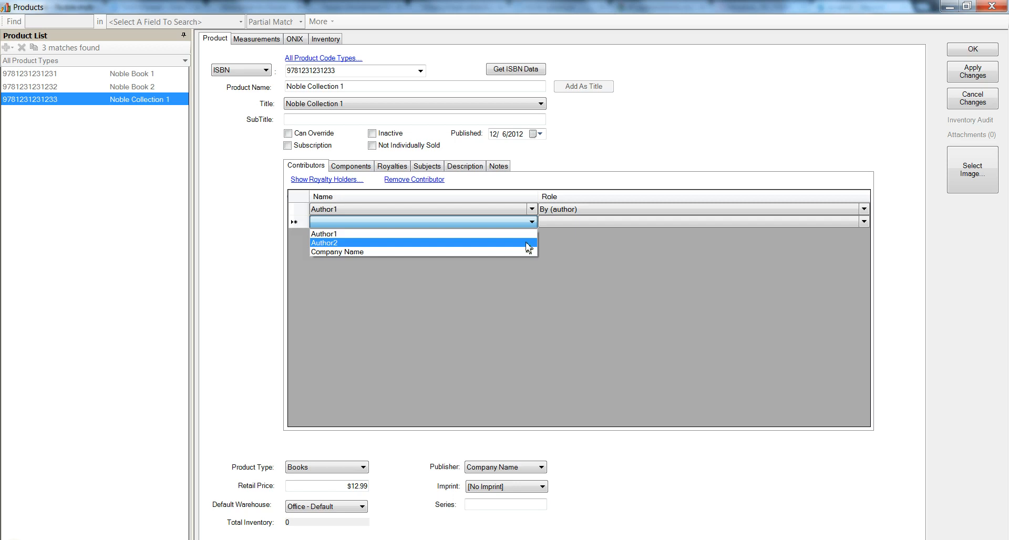
pyautogui.click(425, 238)
# Set the royalty arrangement of both authors on Noble Collection 1 to 20% Net, then save and close the product records
pyautogui.click(399, 170)
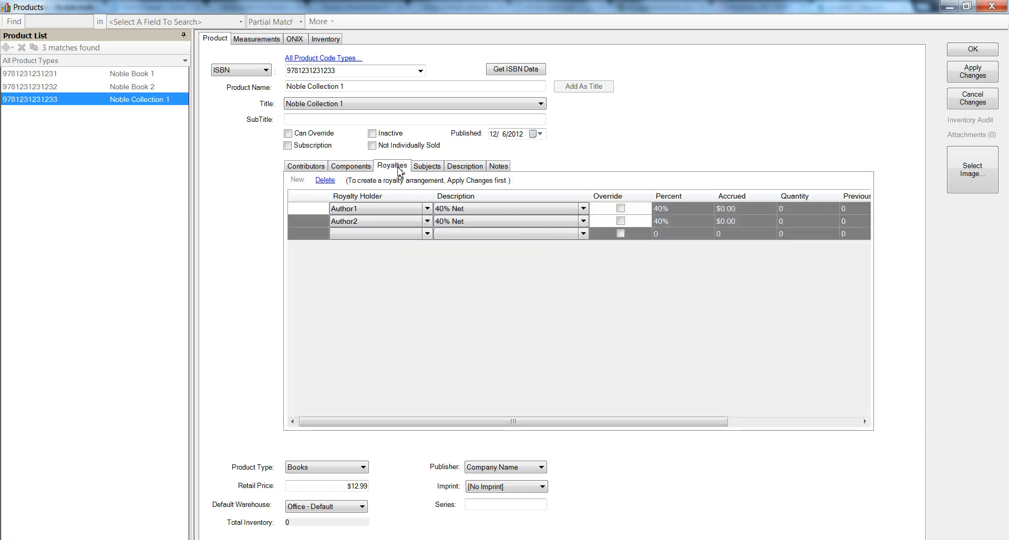
pyautogui.click(583, 209)
pyautogui.click(584, 221)
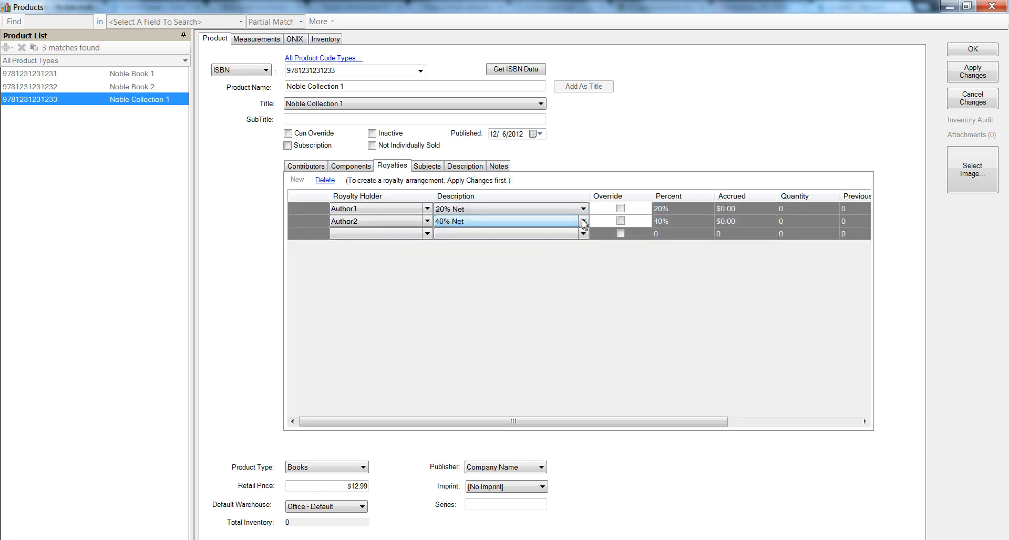
pyautogui.click(584, 221)
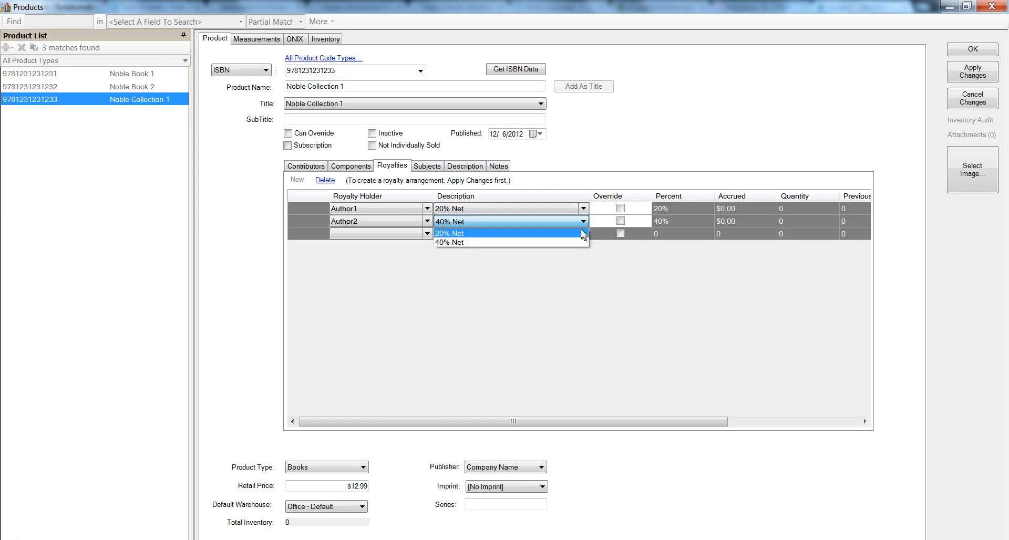
pyautogui.click(582, 230)
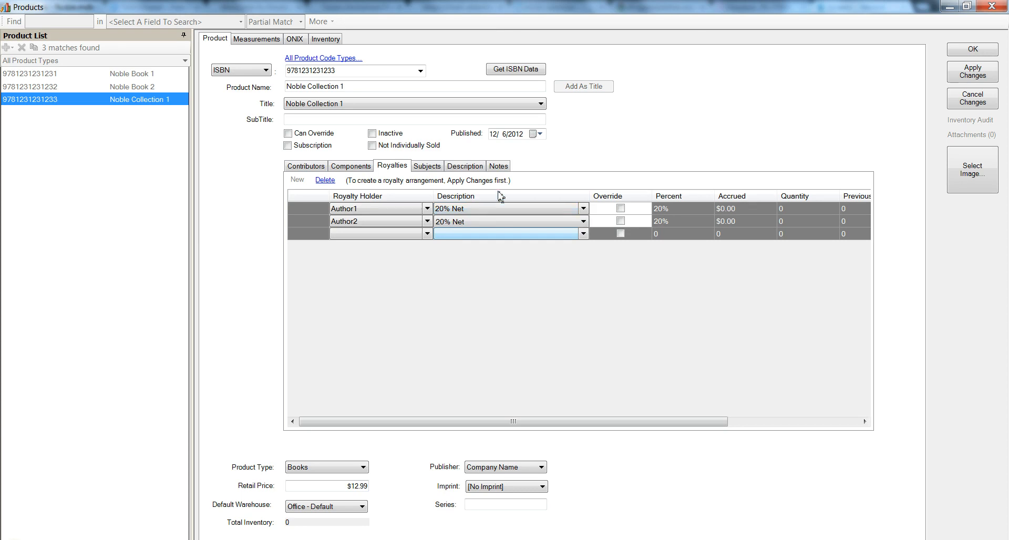
pyautogui.click(961, 51)
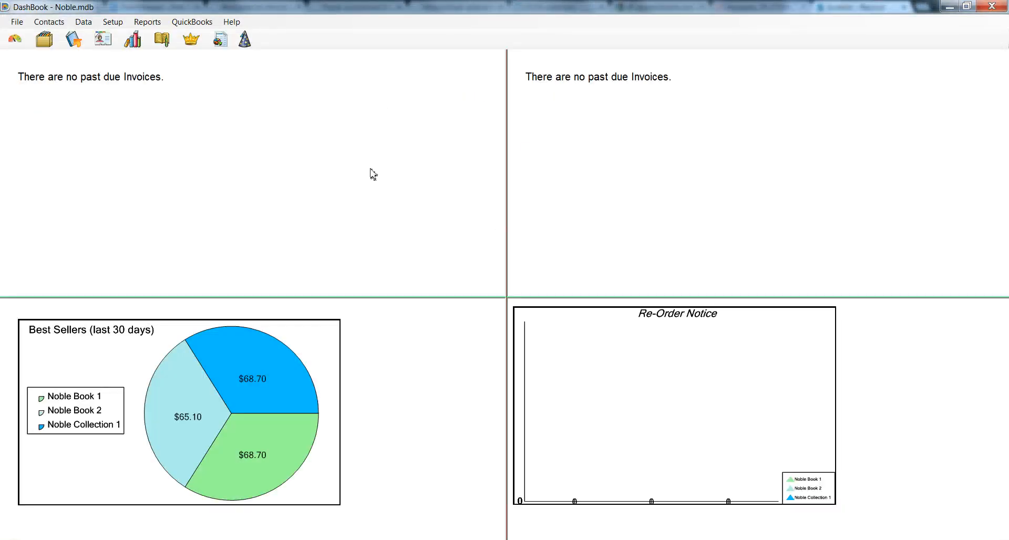
# Reopen the product records
pyautogui.click(136, 41)
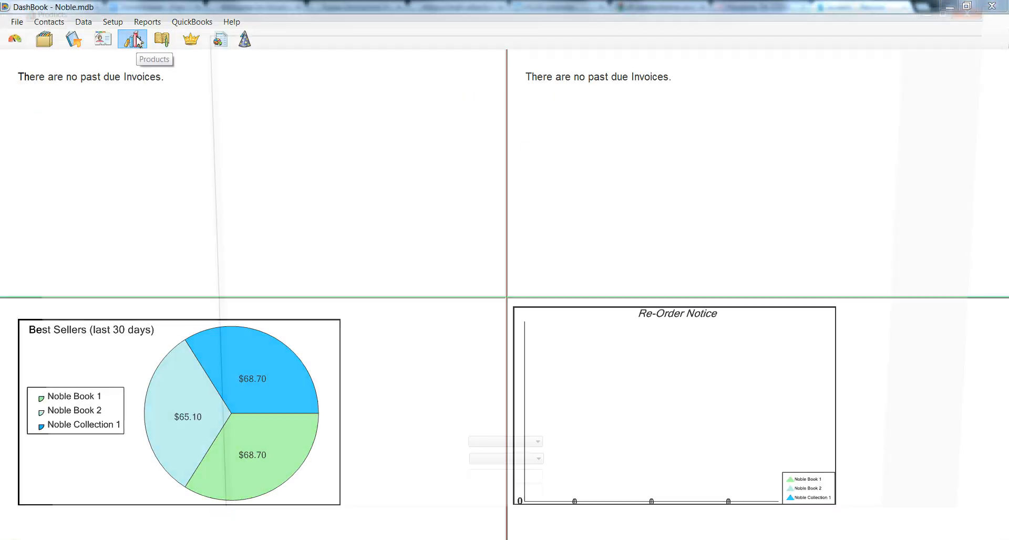